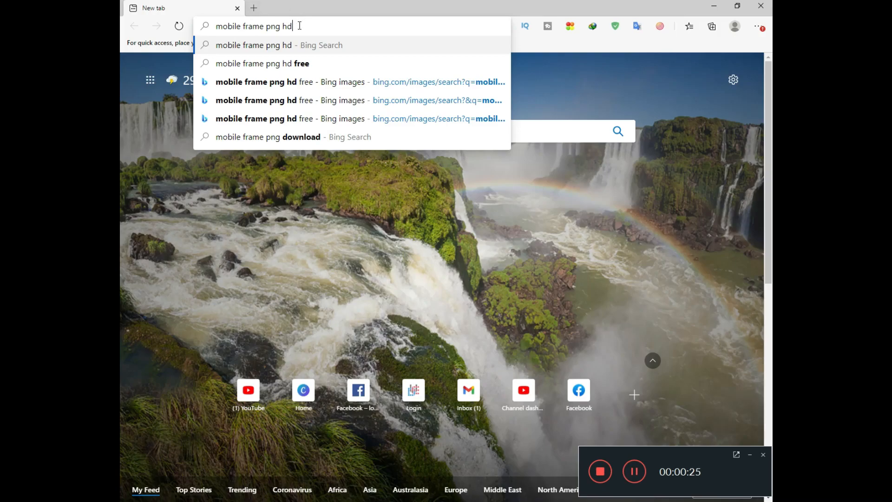
- Search the web for "mobile frame png hd" and show the image results
key("Return")
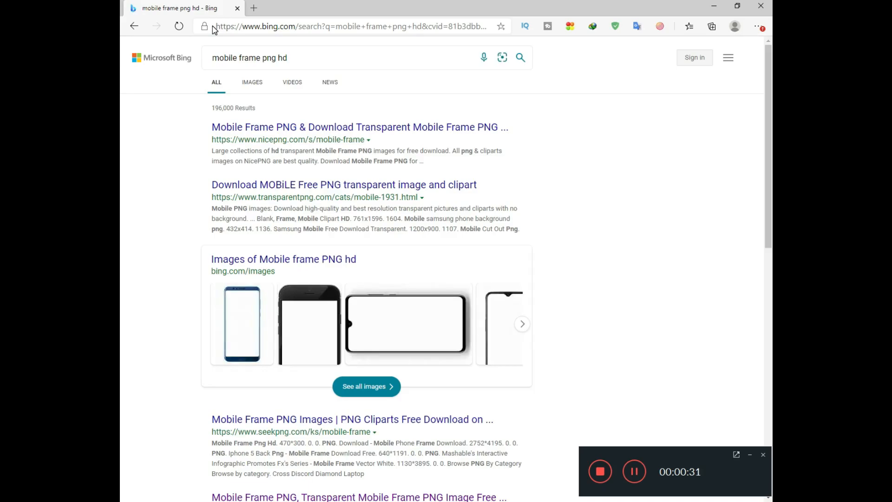
scroll(410, 231, "down", 10)
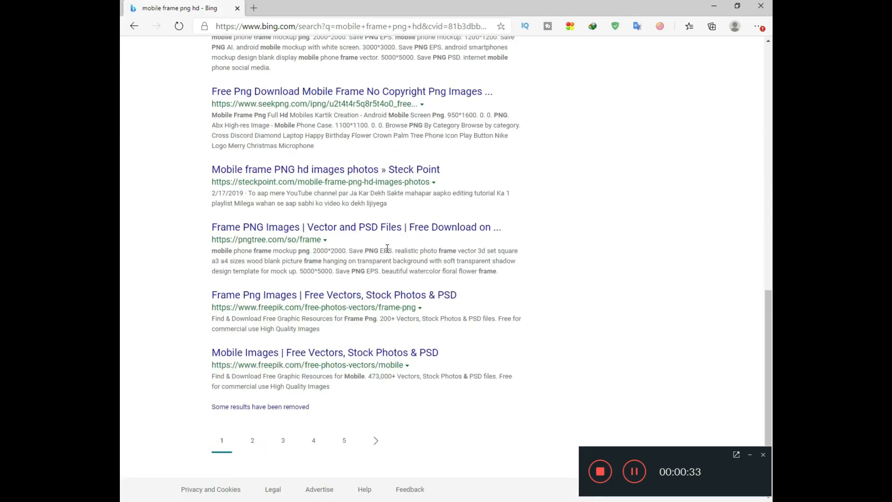
scroll(385, 258, "up", 10)
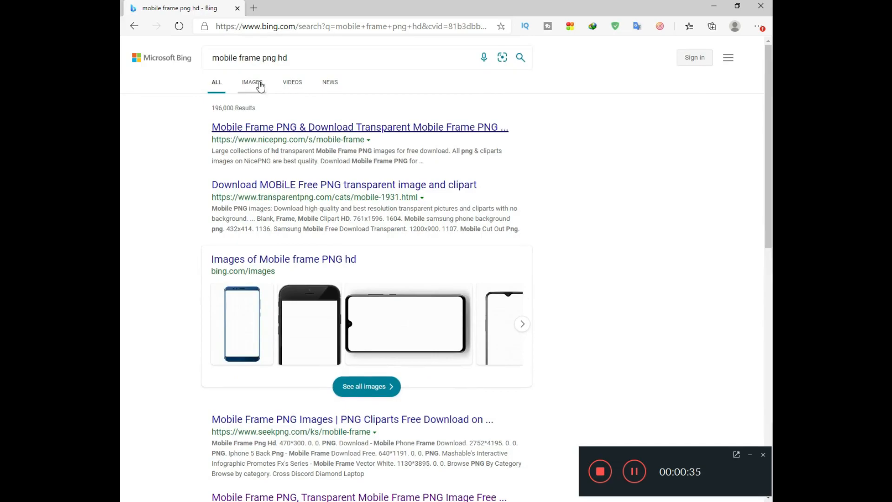
left_click(258, 81)
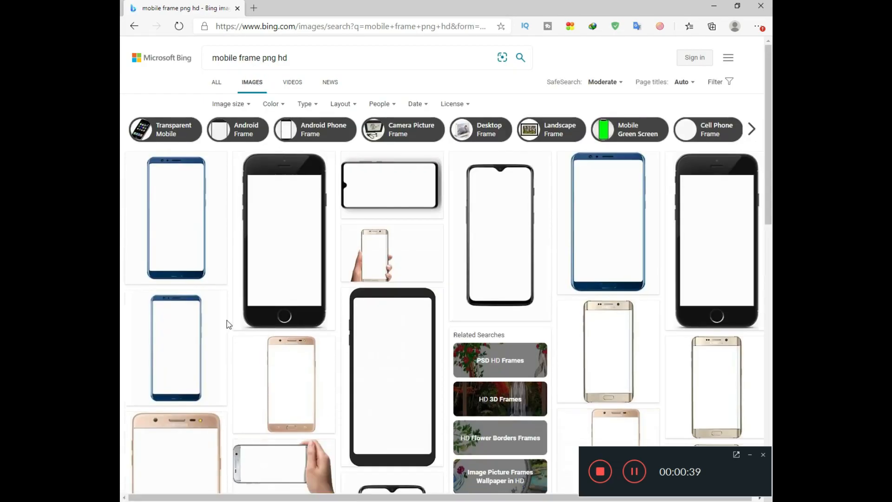
- Filter the image results to the All Creative Commons license
scroll(278, 279, "down", 15)
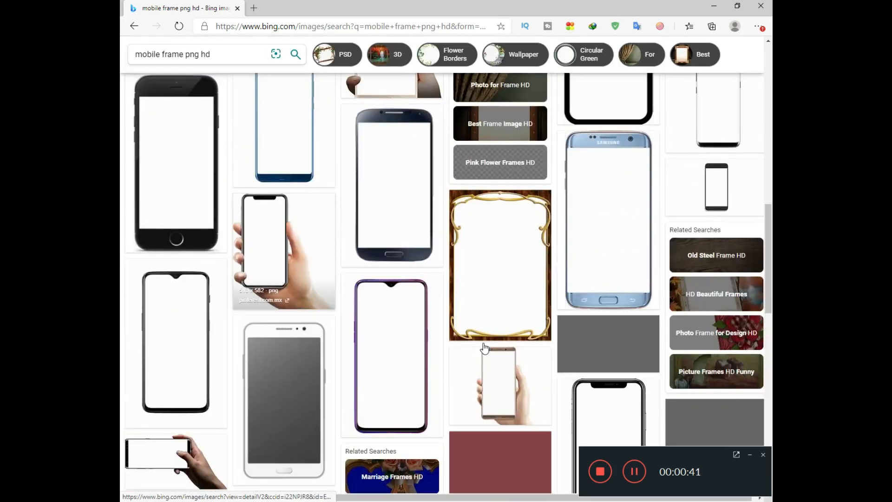
scroll(293, 306, "down", 5)
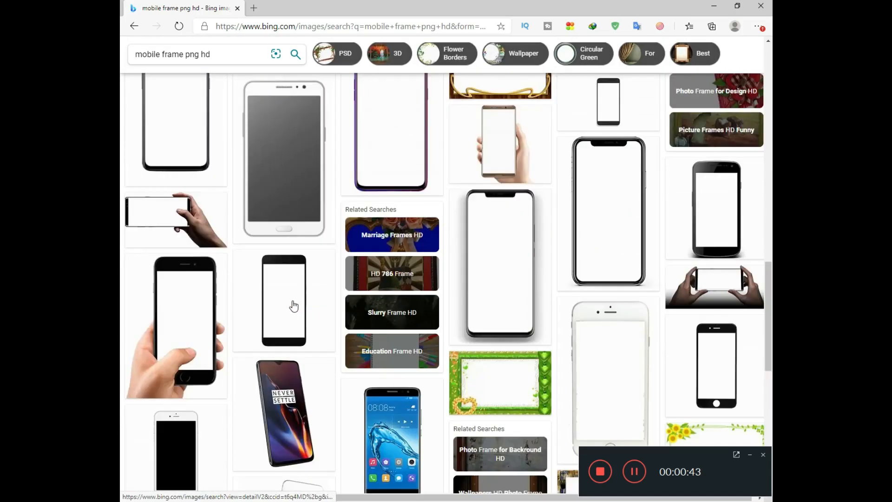
scroll(294, 306, "down", 2)
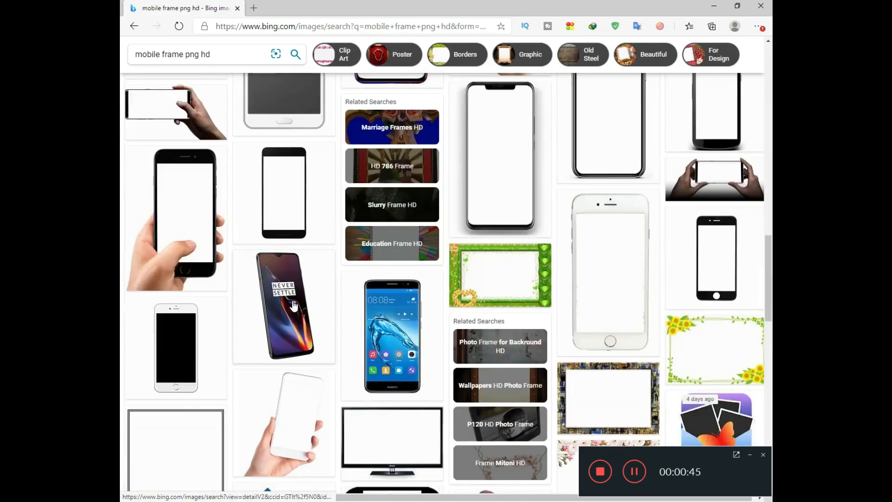
scroll(294, 305, "up", 10)
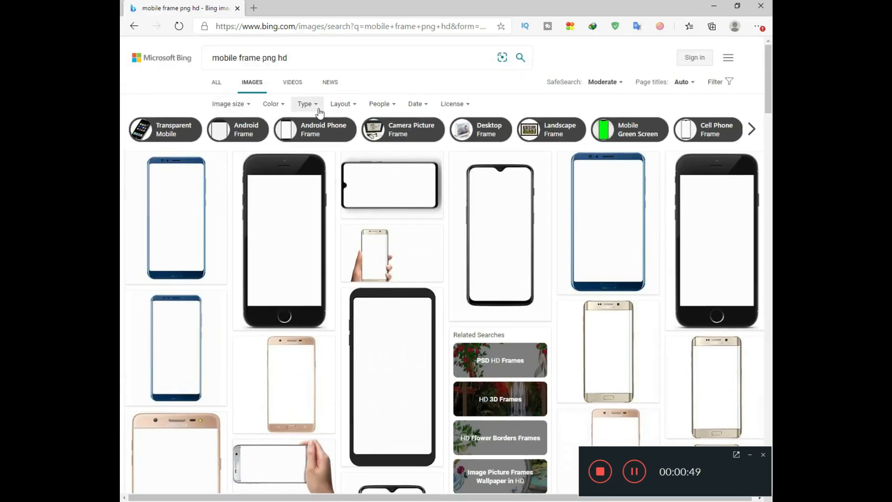
left_click(463, 105)
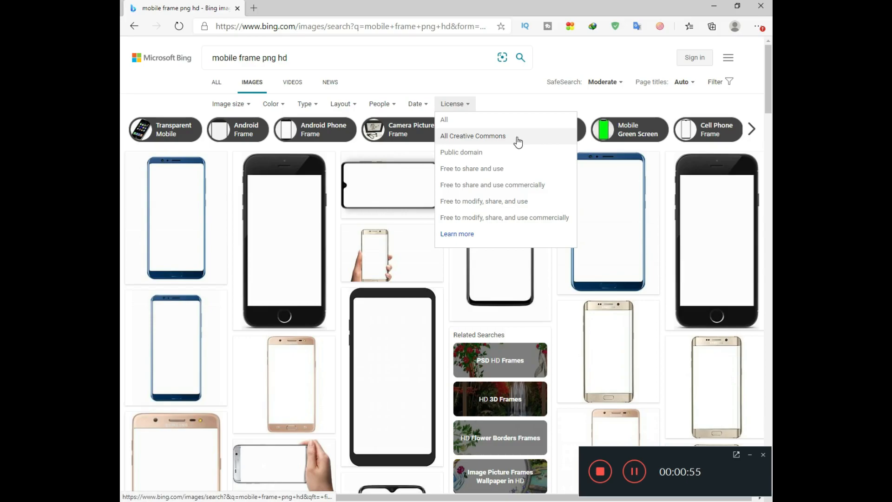
left_click(488, 138)
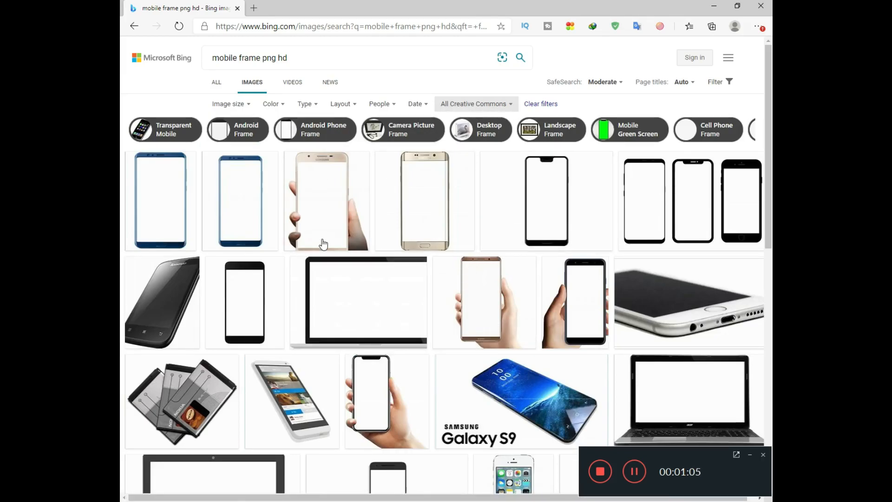
- Look through the Creative Commons image results for a suitable blank phone frame
scroll(271, 264, "down", 8)
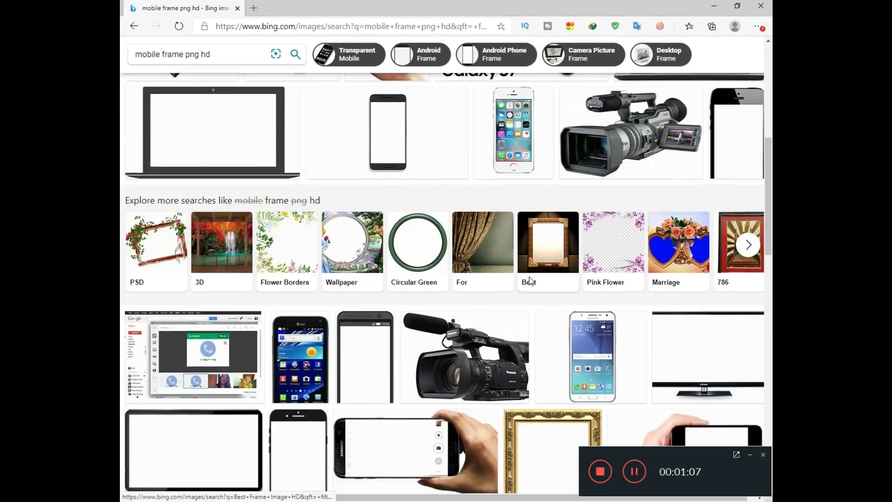
scroll(530, 279, "down", 5)
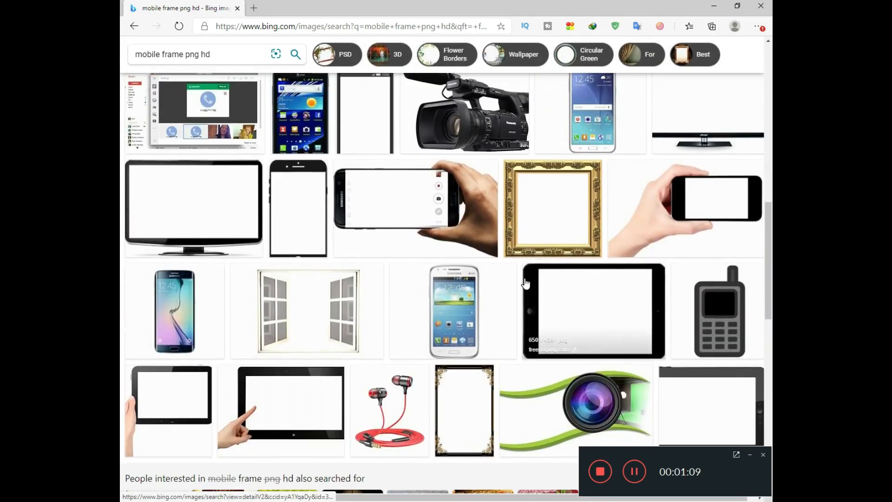
scroll(525, 283, "up", 4)
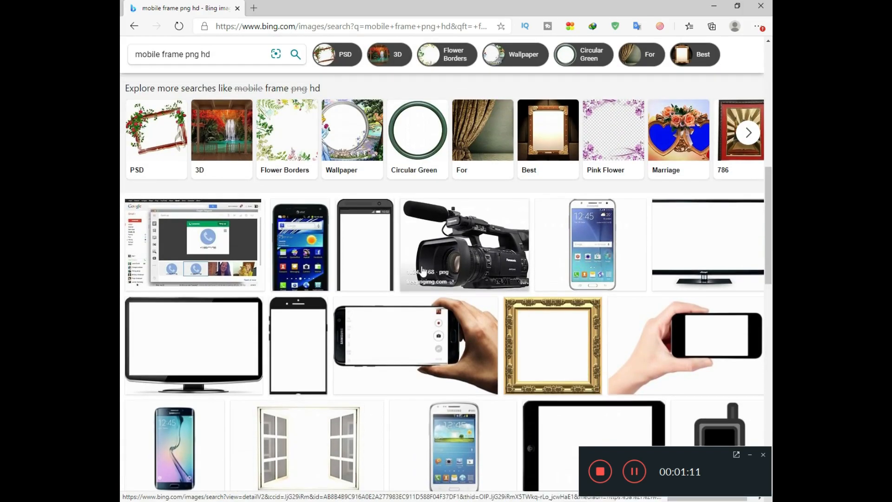
scroll(419, 268, "up", 1)
scroll(469, 306, "down", 1)
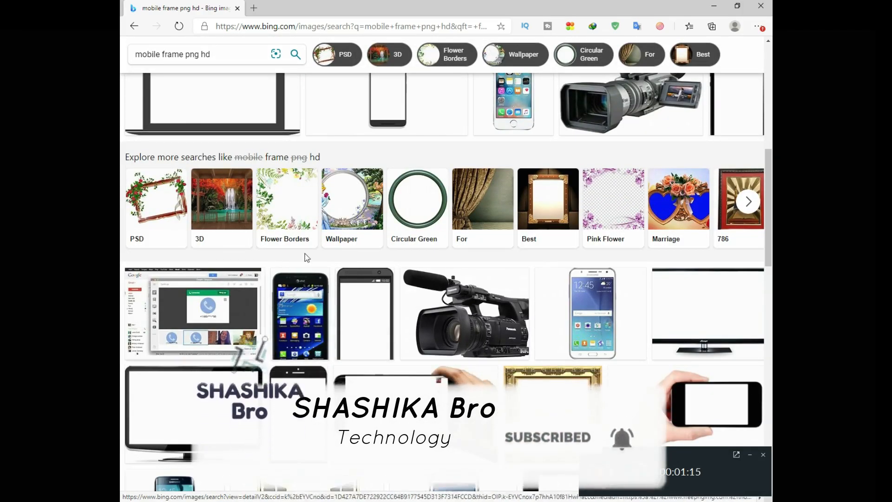
scroll(320, 253, "up", 1)
scroll(320, 253, "up", 3)
scroll(401, 296, "up", 4)
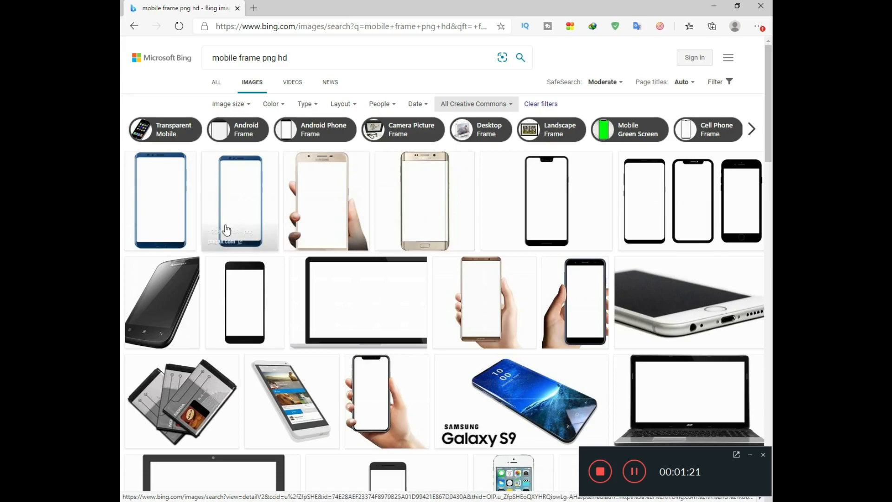
- Preview the gold Samsung phone frame and several neighbouring images, then return to the image results
left_click(416, 213)
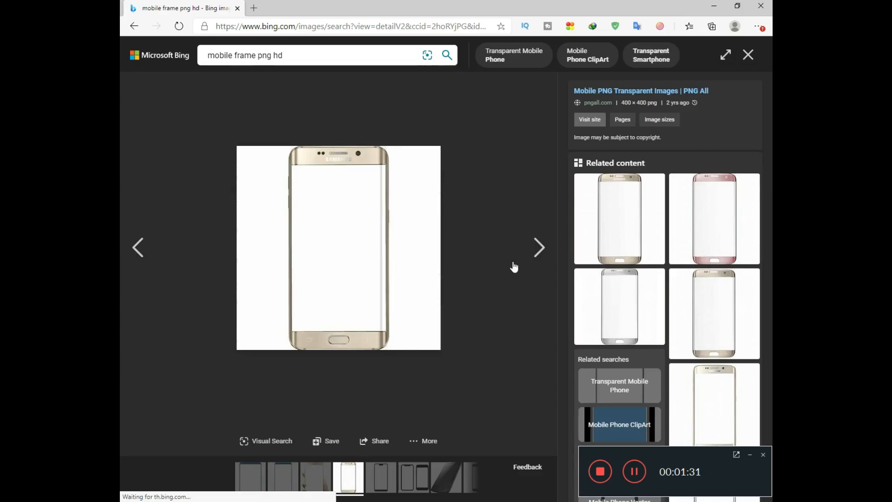
left_click(139, 248)
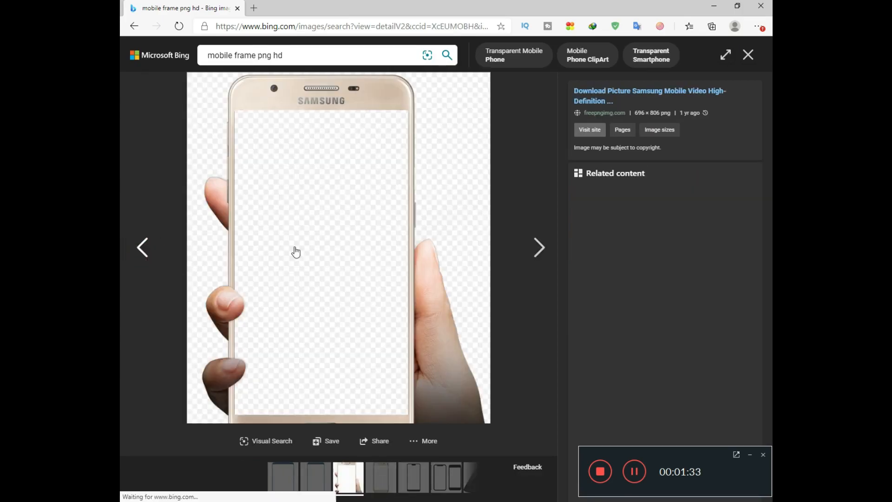
left_click(534, 246)
left_click(534, 247)
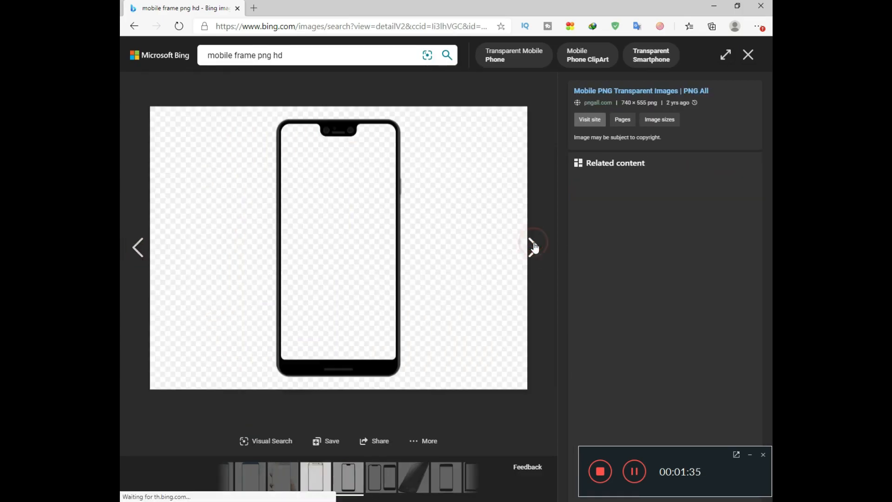
left_click(138, 248)
left_click(683, 238)
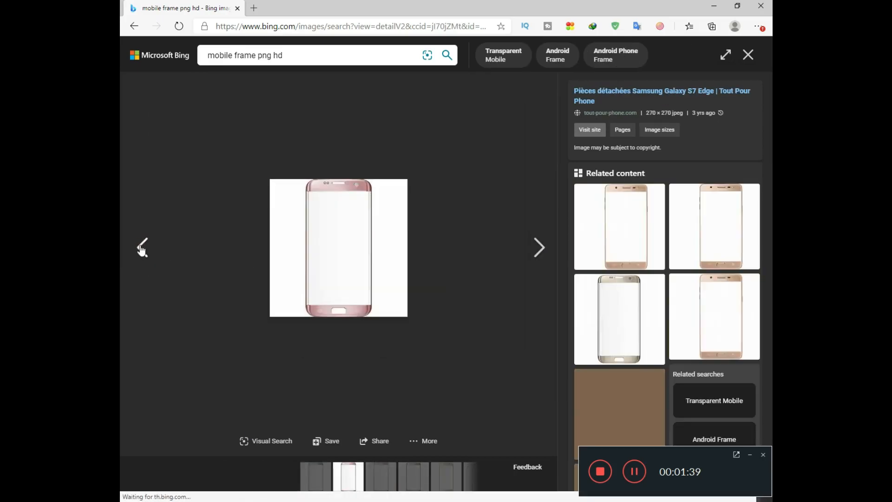
left_click(141, 249)
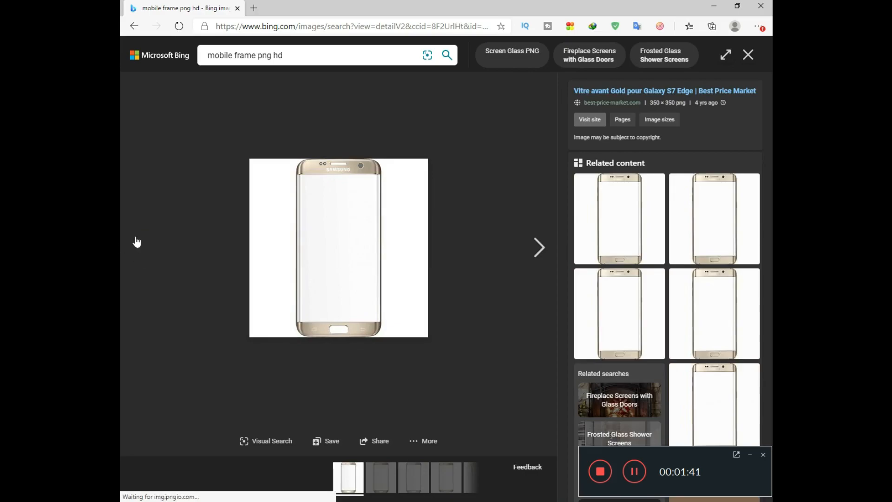
left_click(531, 248)
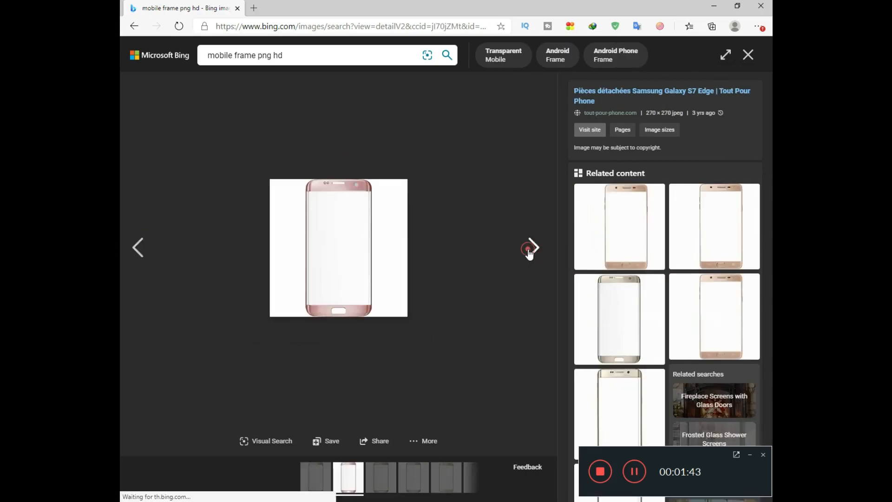
left_click(529, 250)
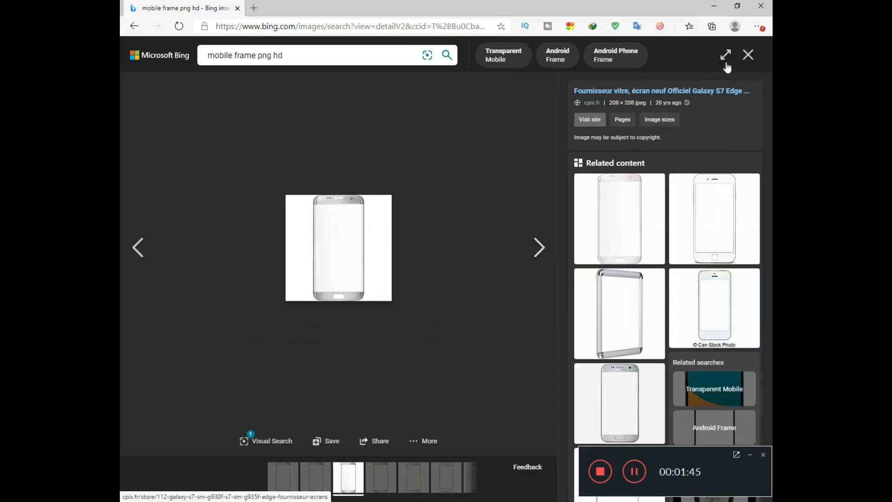
left_click(747, 55)
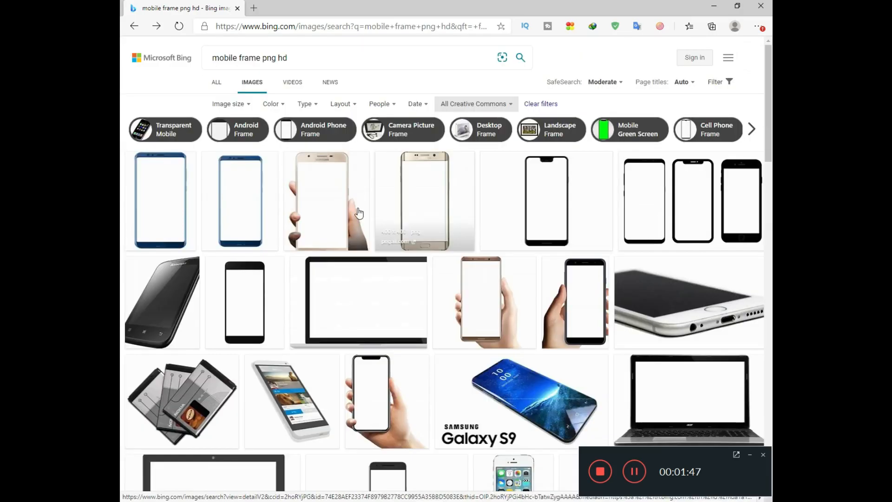
- Preview the black notched phone frame and a few of its related images, then return to the image results
left_click(517, 214)
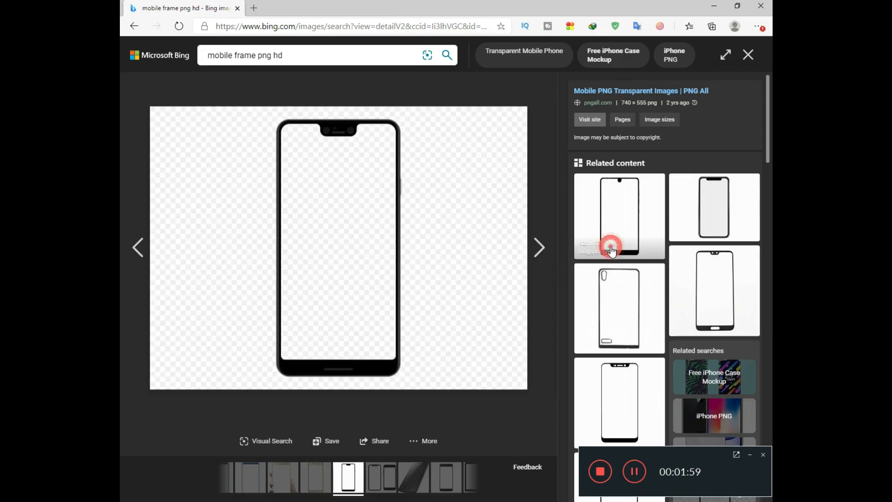
left_click(626, 224)
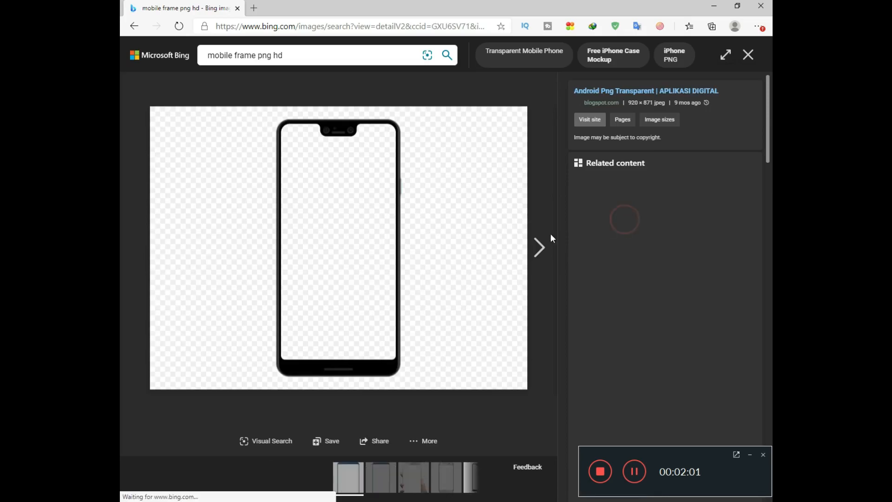
left_click(534, 247)
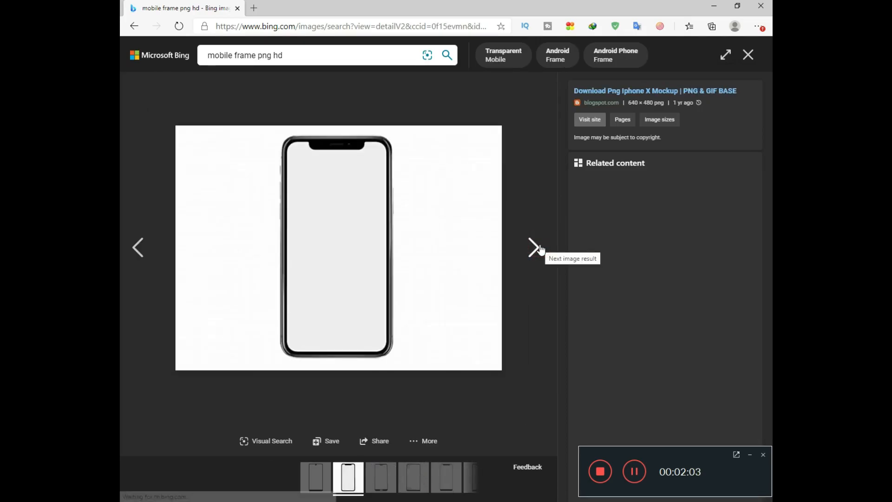
left_click(534, 248)
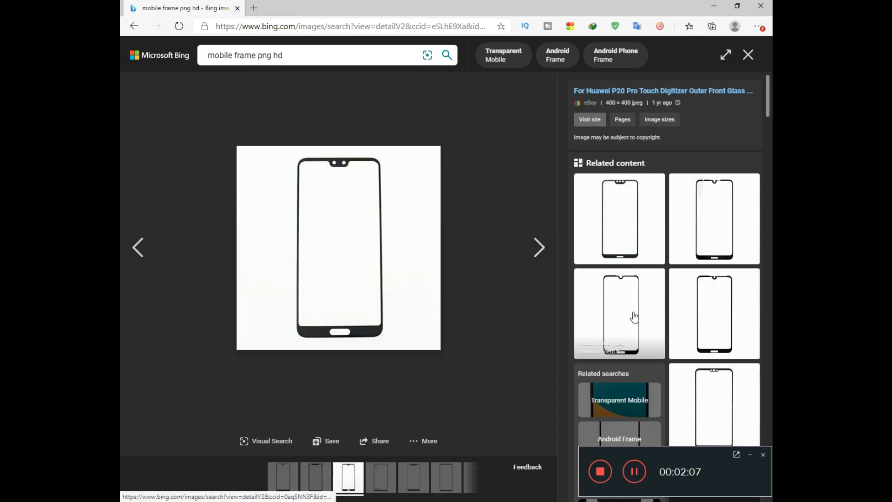
left_click(746, 56)
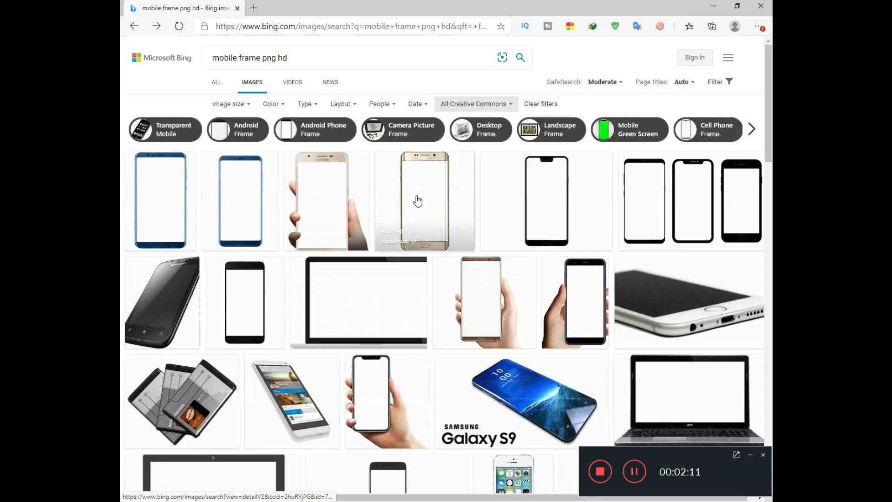
- Open the 920 × 1562 clipground.com version of the blue phone frame from the first result's related content in its own tab
left_click(173, 198)
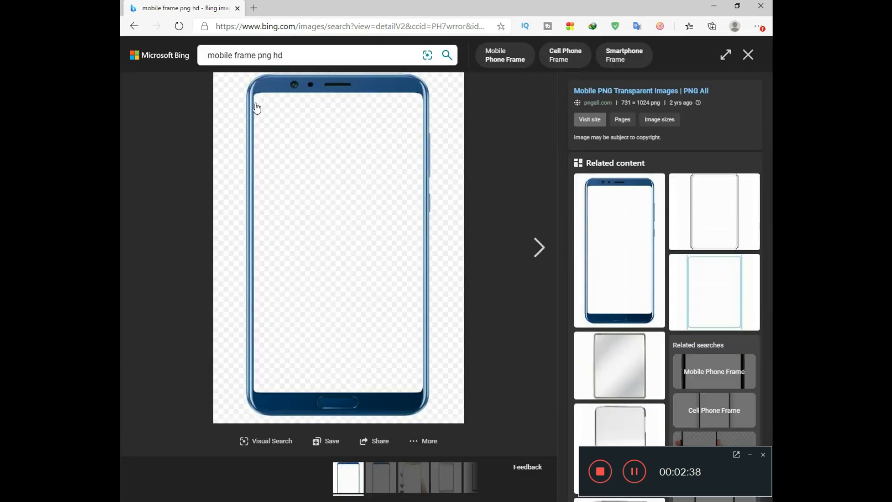
left_click(623, 266)
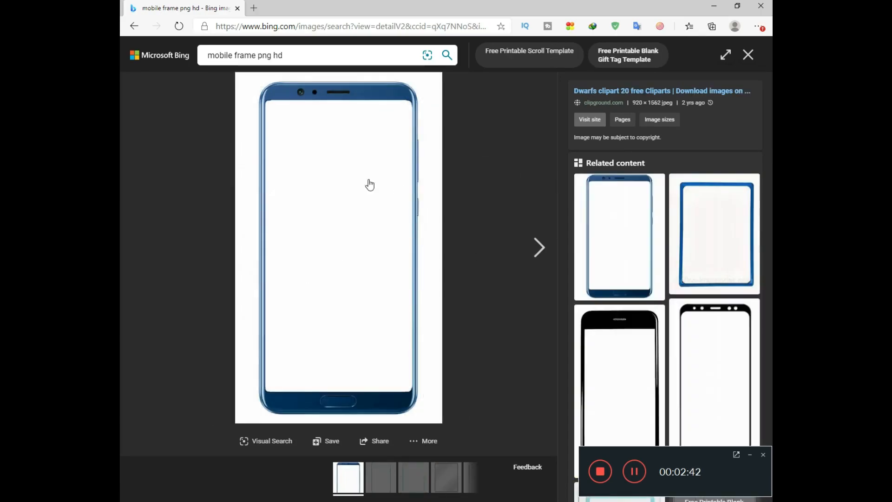
right_click(348, 211)
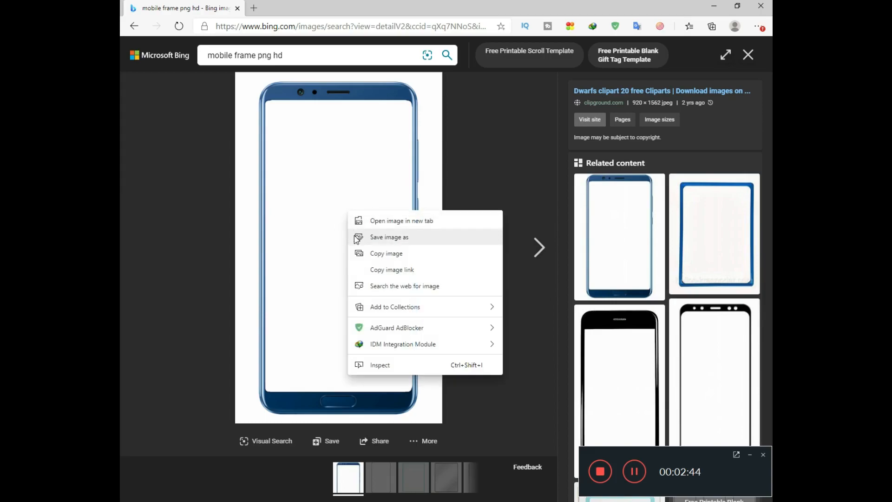
left_click(293, 205)
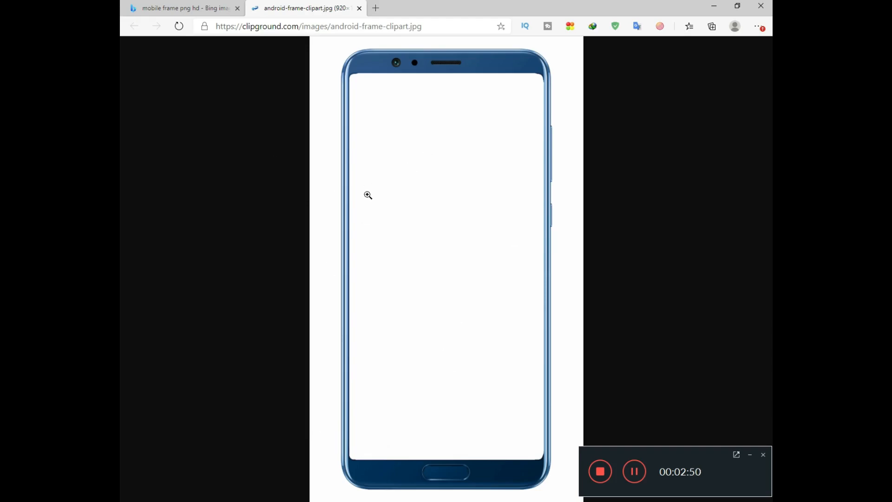
- Save the blue phone frame image as the JPEG android-frame-clipart in the pot folder under Downloads
right_click(410, 207)
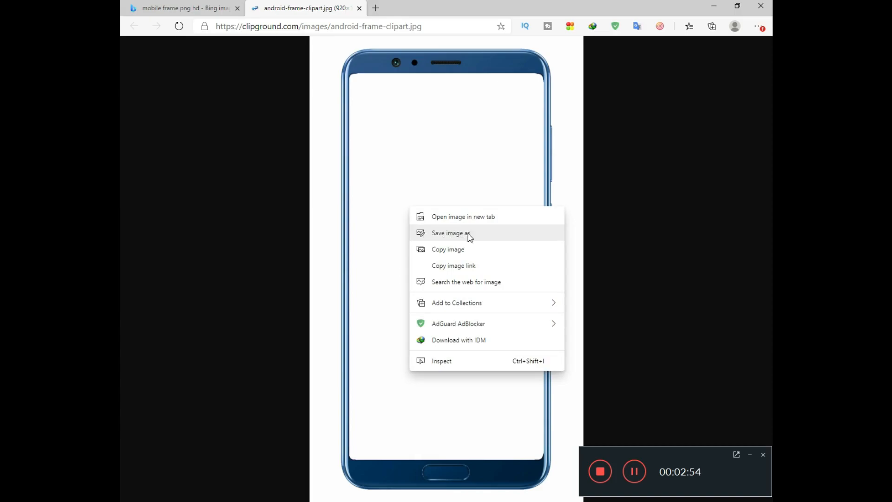
left_click(450, 238)
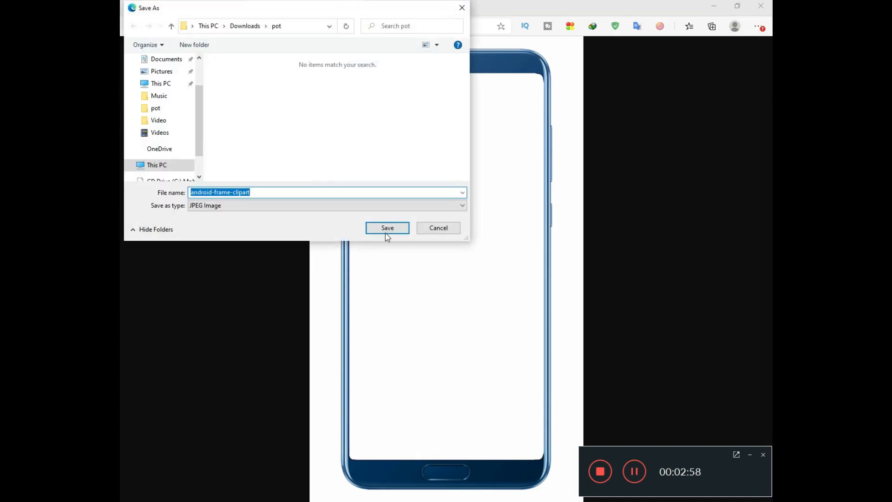
left_click(386, 228)
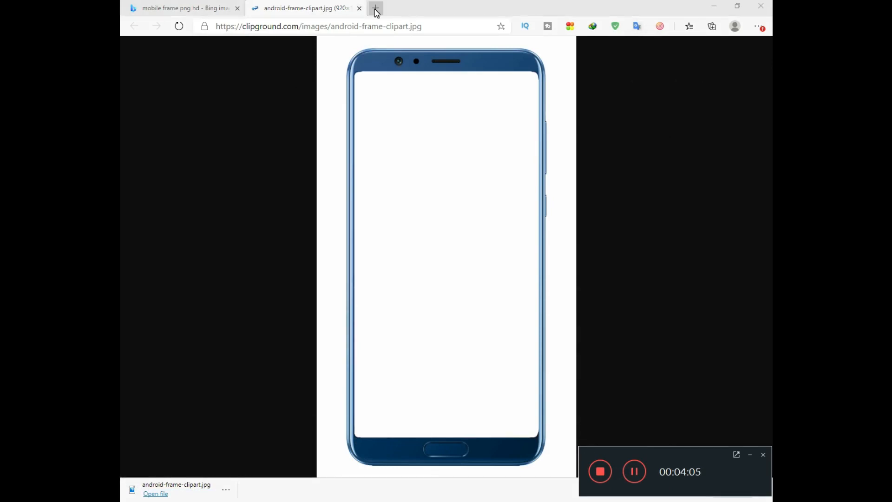
- Open a blank browser tab and close the image search results and the blue phone frame image
left_click(374, 8)
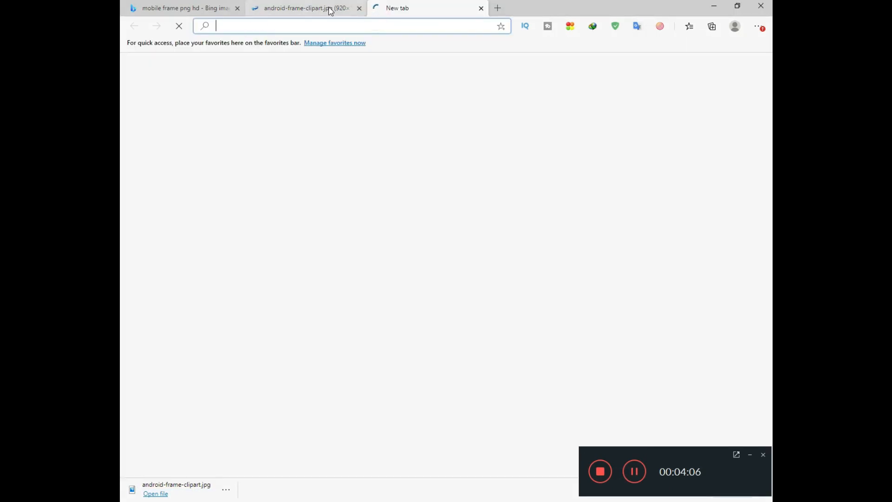
left_click(255, 27)
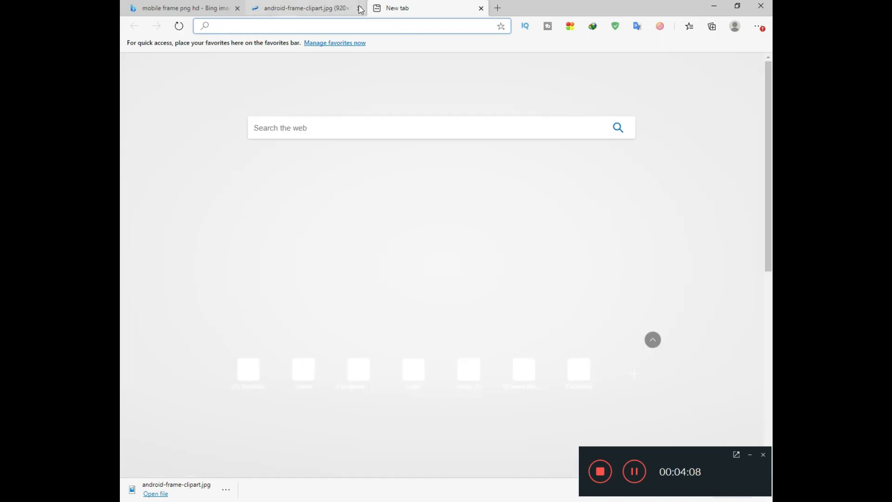
left_click(359, 8)
left_click(237, 8)
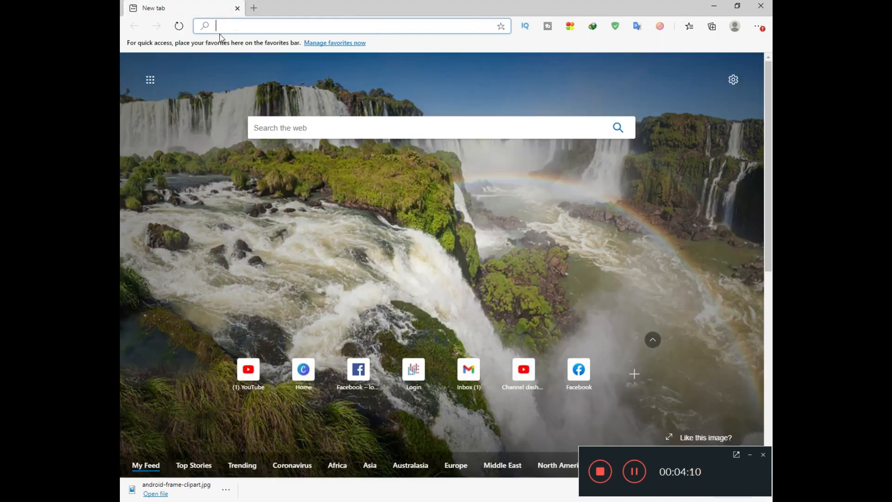
- Search the web for pixabay
left_click(233, 26)
type("pi")
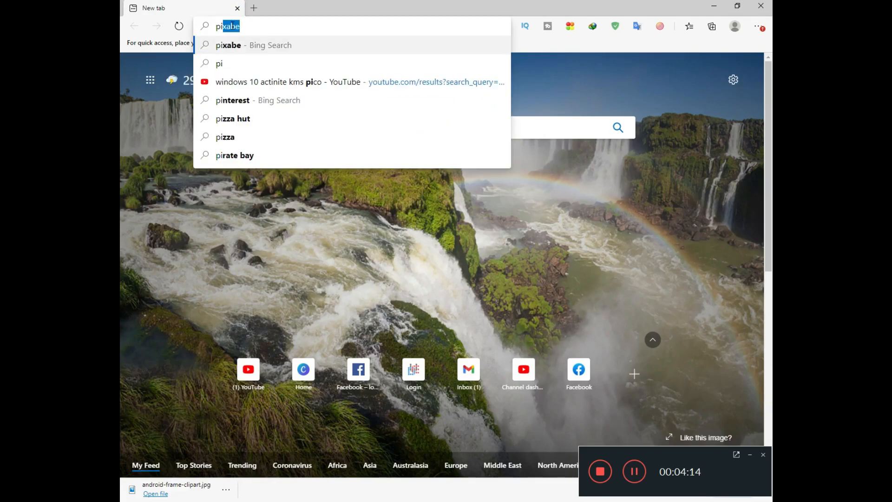
type("xa")
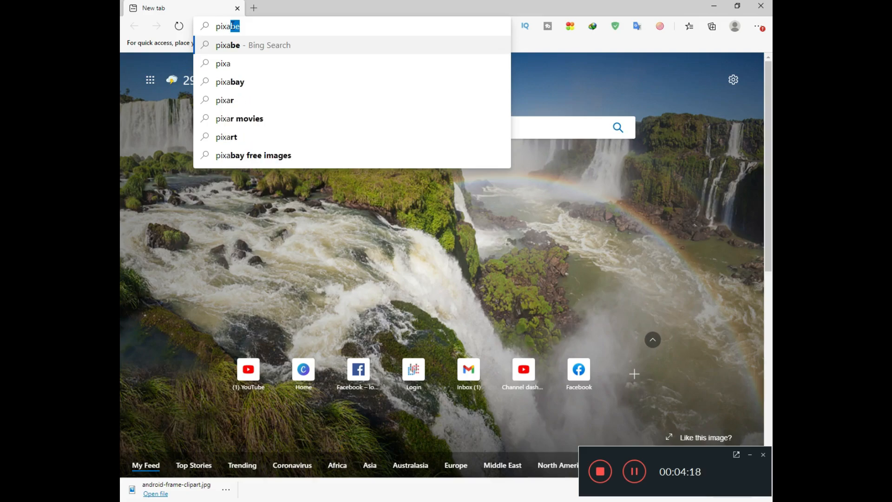
type("bay")
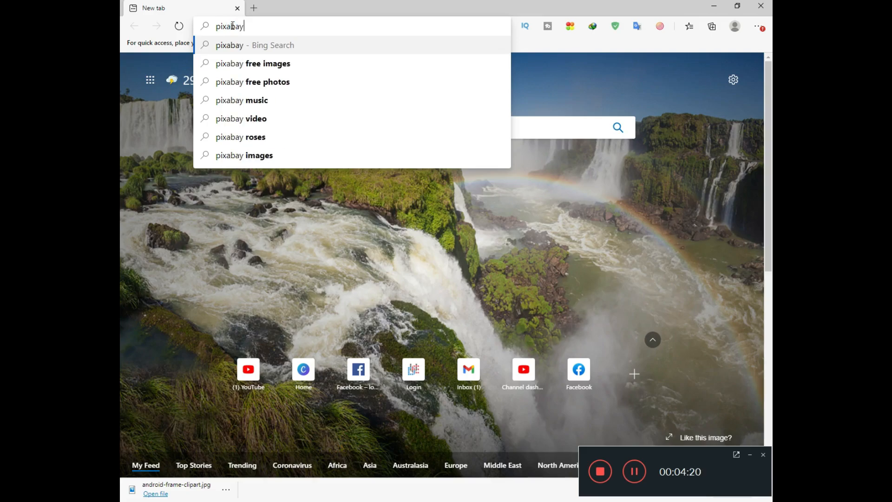
double_click(260, 26)
key("Return")
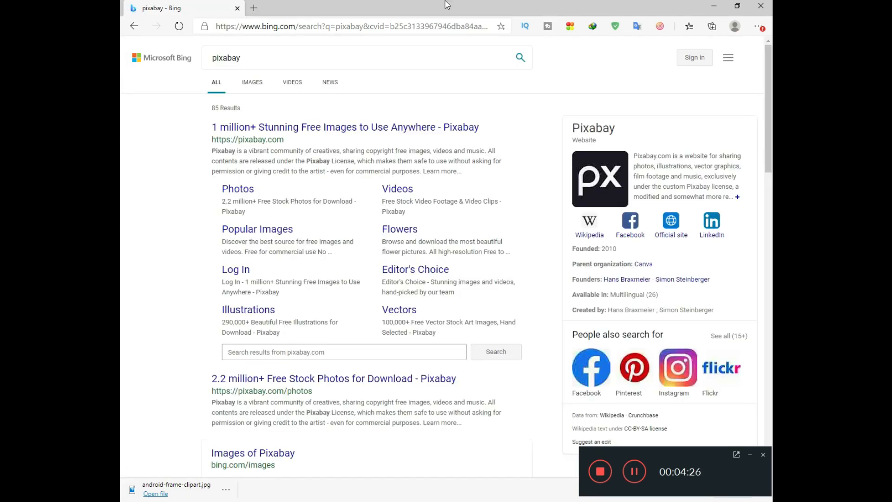
- Open the Pixabay home page from the first search result, "1 million+ Stunning Free Images to Use Anywhere"
scroll(245, 257, "down", 5)
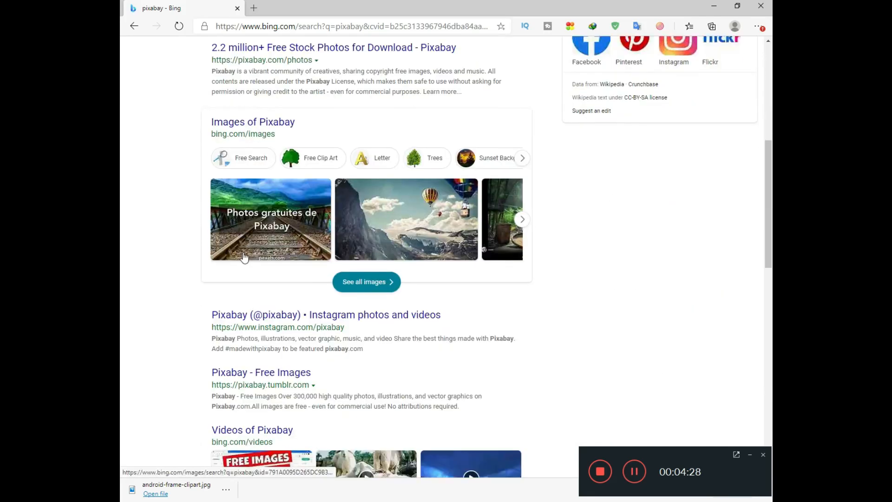
scroll(245, 257, "down", 2)
scroll(243, 251, "up", 8)
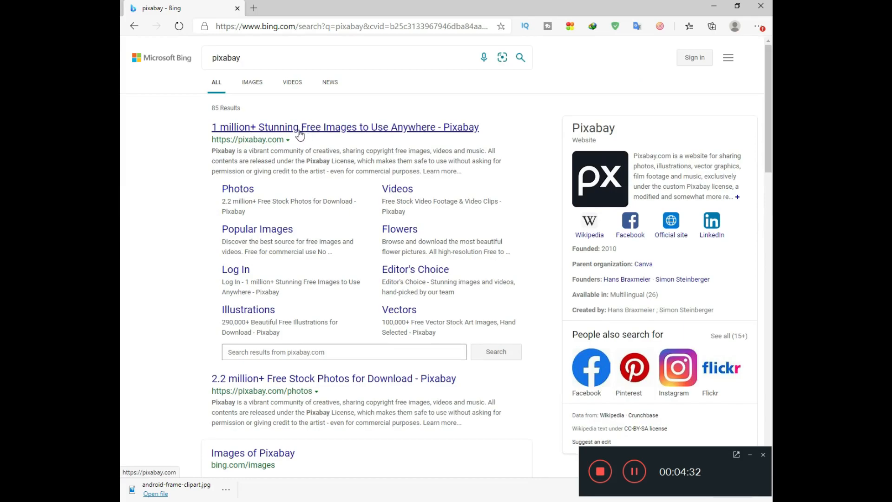
left_click_drag(295, 139, 216, 140)
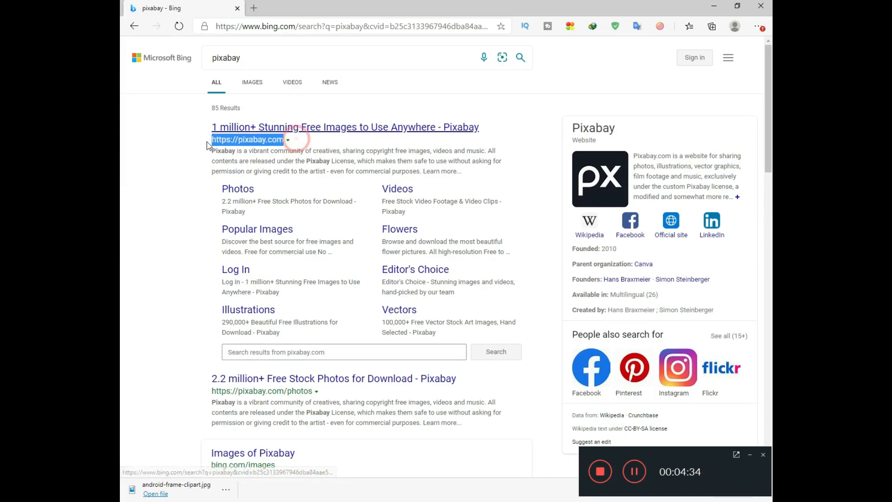
left_click(244, 150)
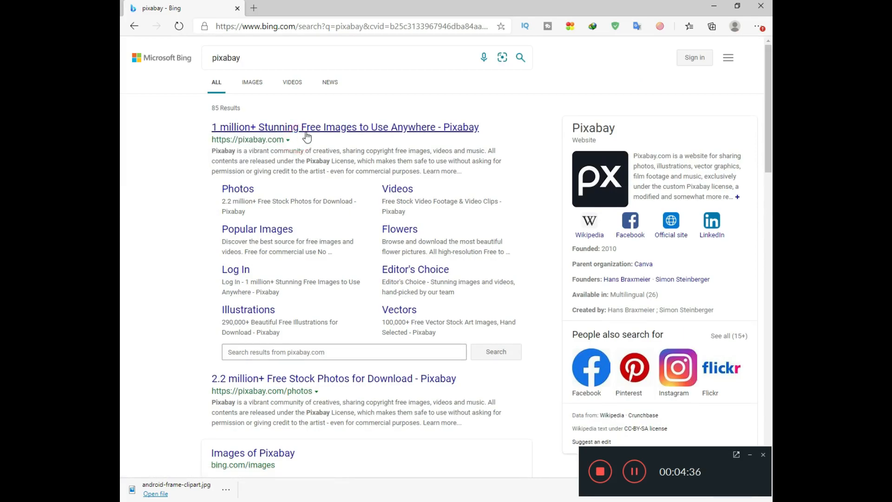
left_click(336, 128)
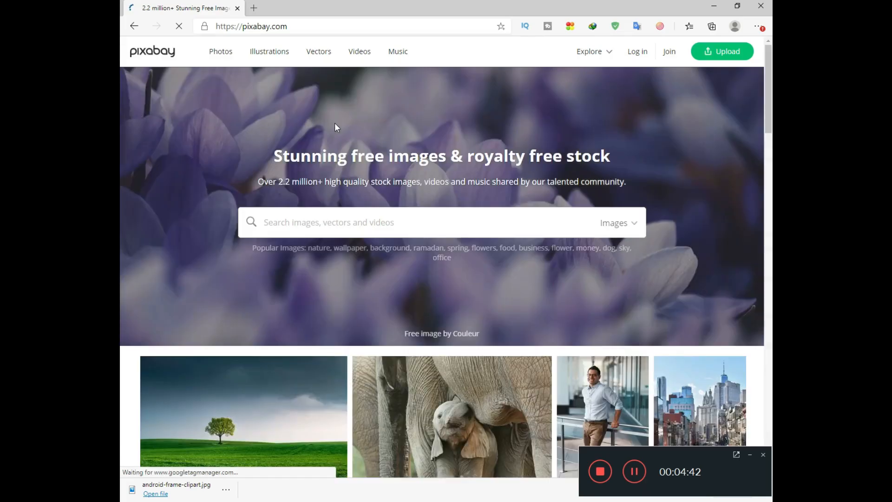
- Search Pixabay's images for "table"
scroll(528, 156, "down", 8)
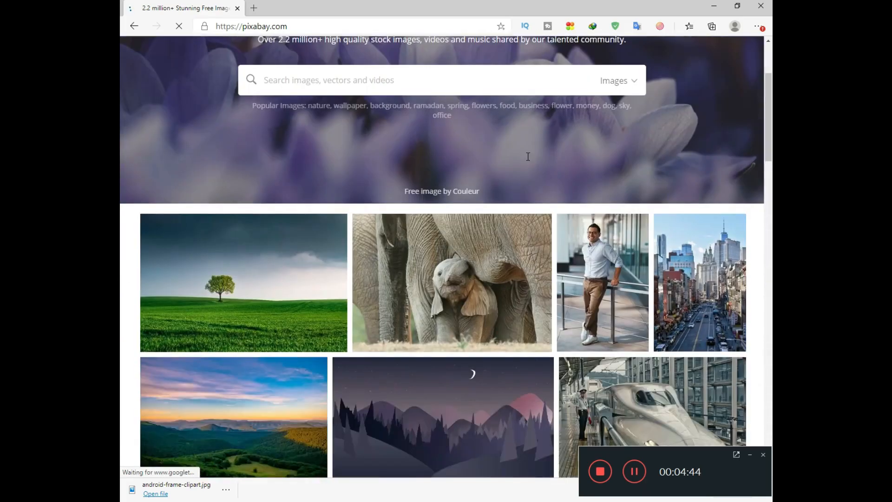
scroll(527, 157, "down", 20)
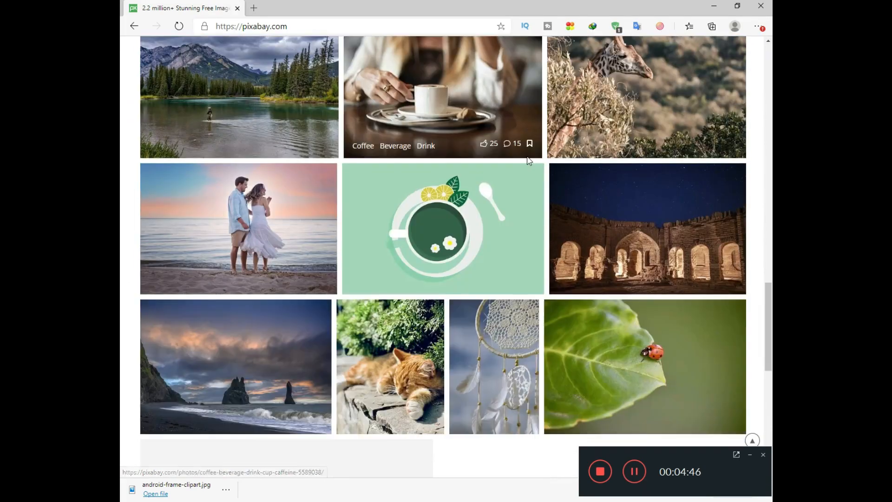
scroll(528, 161, "up", 20)
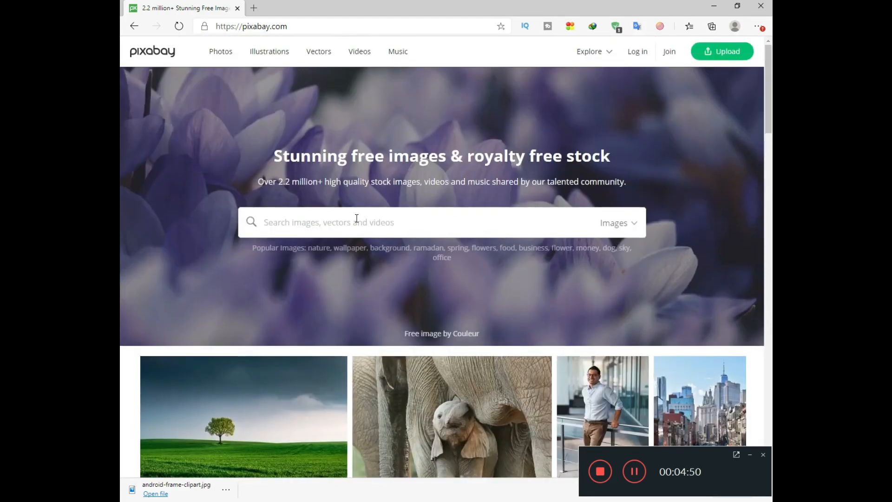
type("tab")
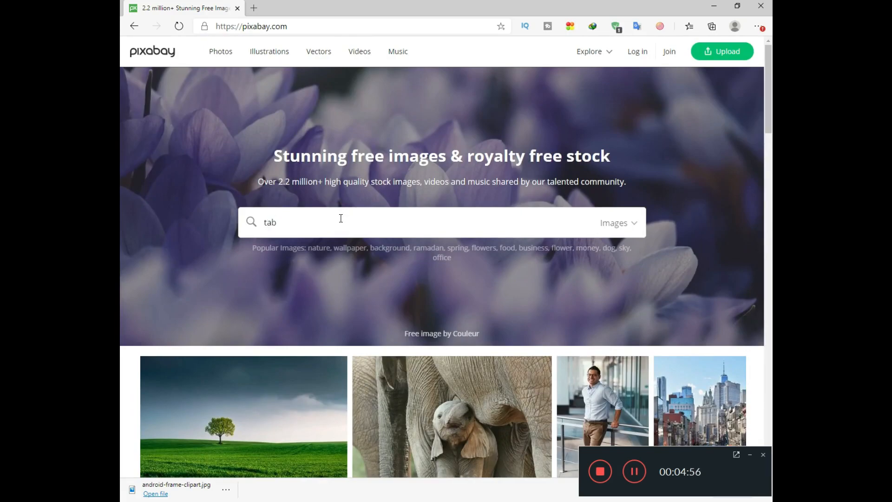
double_click(340, 219)
left_click(251, 224)
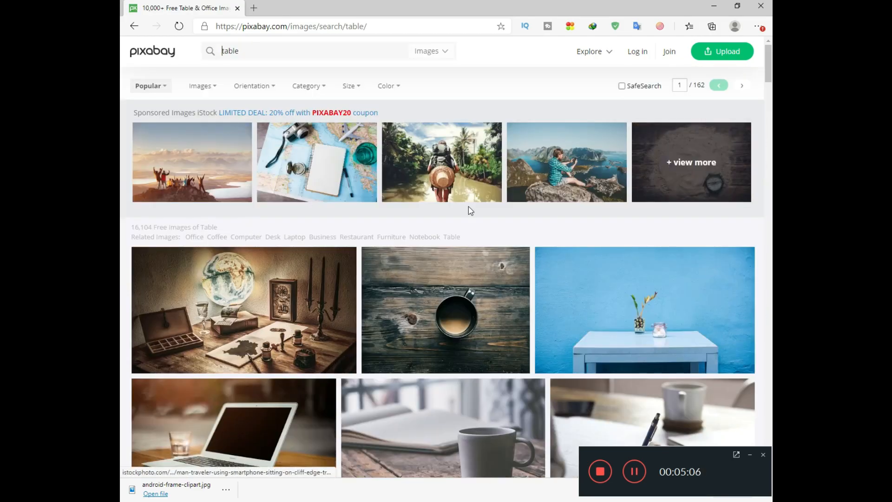
- Find and open the Coffee Phone Paper photo with a white phone and blank sheet on a wooden table among the results
scroll(470, 207, "down", 1)
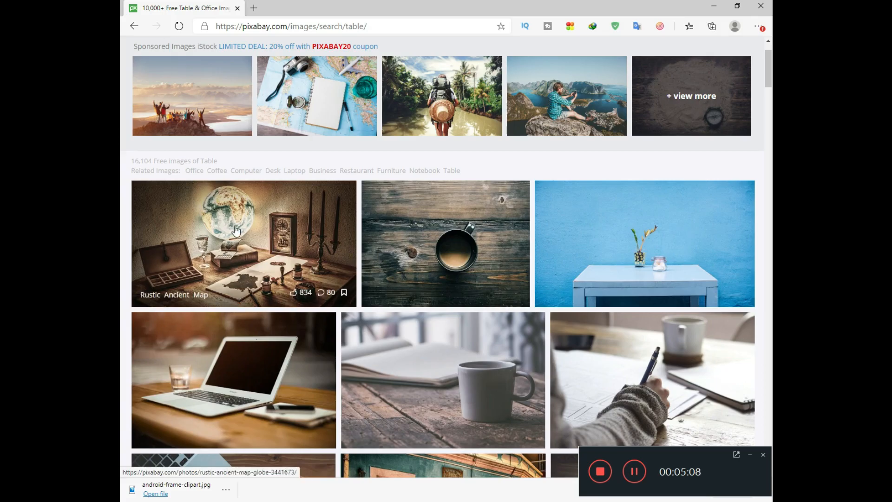
scroll(218, 239, "down", 2)
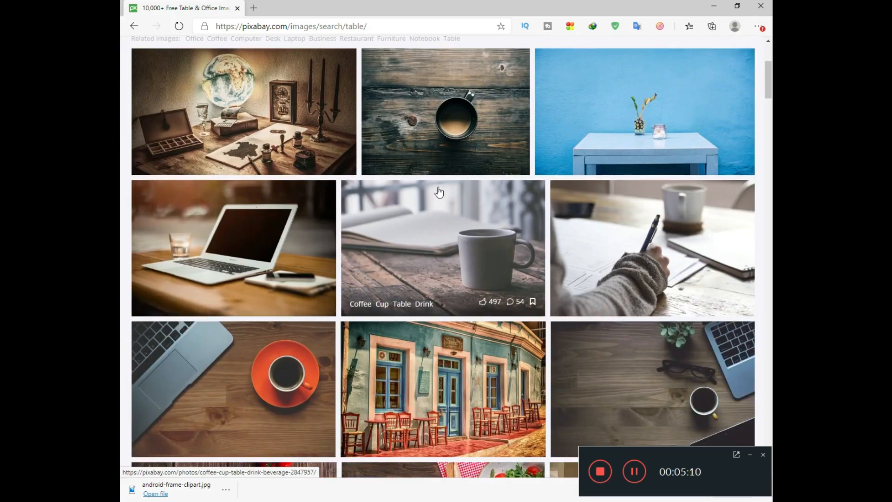
scroll(638, 232, "down", 2)
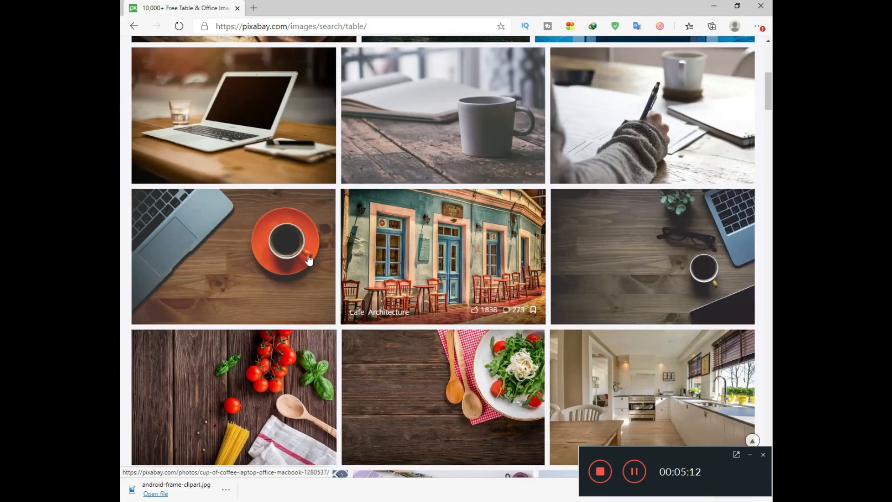
scroll(237, 276, "down", 2)
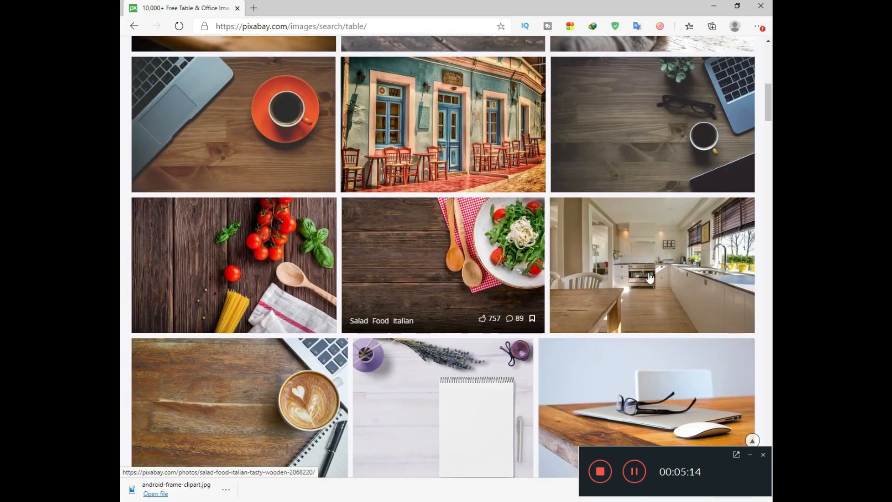
scroll(650, 279, "down", 3)
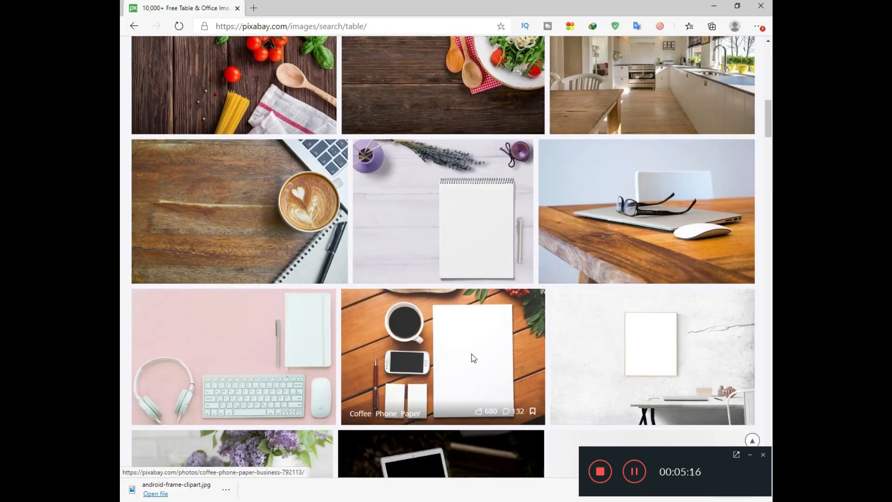
scroll(472, 358, "down", 1)
scroll(687, 288, "down", 3)
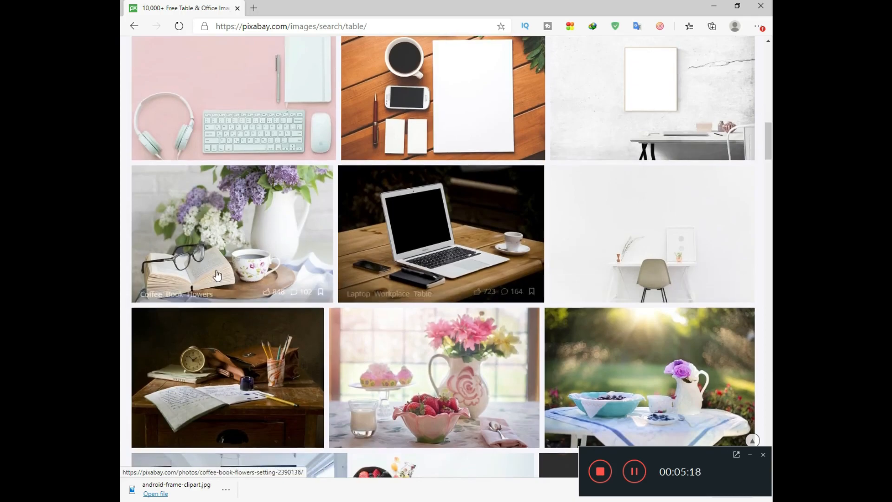
scroll(624, 328, "down", 3)
scroll(624, 328, "down", 7)
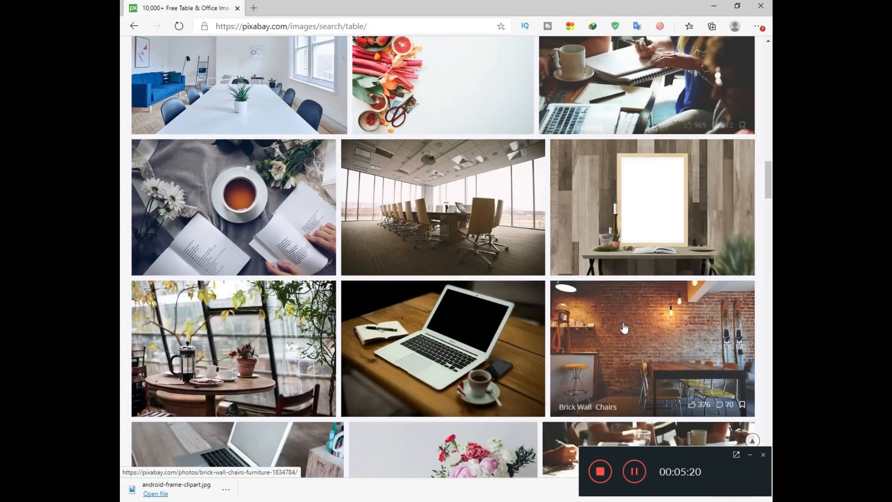
scroll(623, 328, "down", 3)
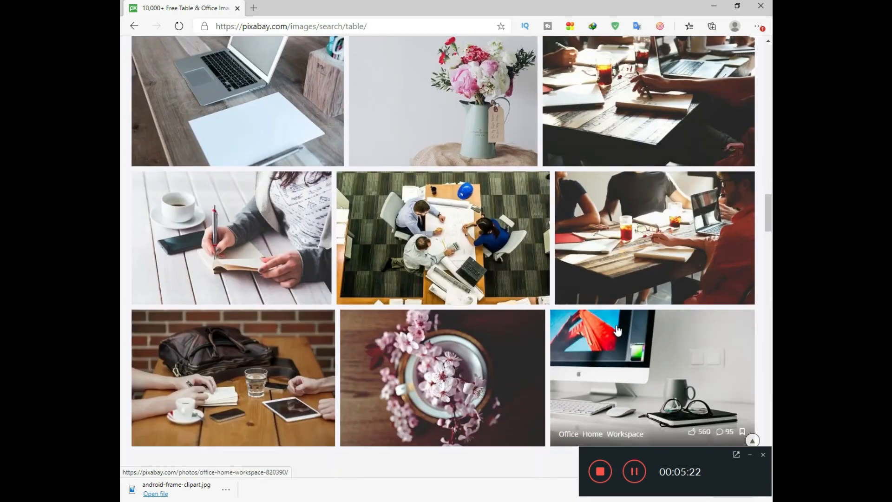
scroll(620, 330, "down", 3)
scroll(609, 338, "up", 15)
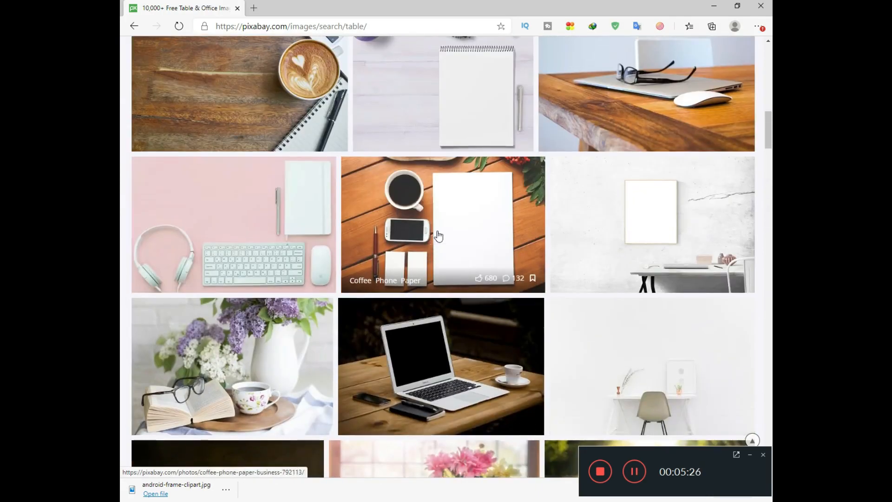
left_click(422, 236)
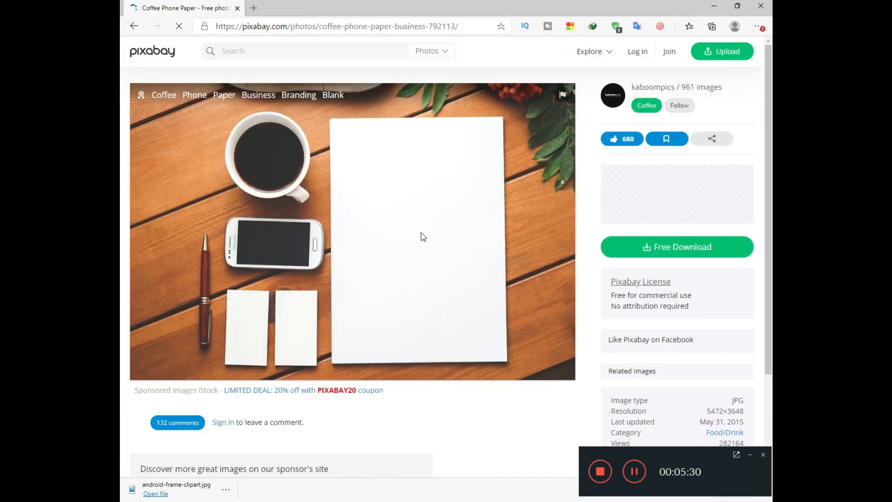
scroll(445, 275, "down", 4)
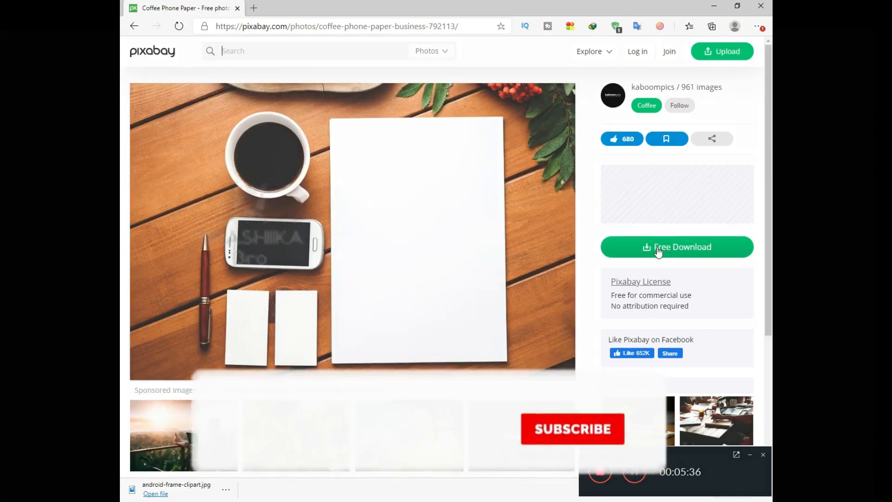
- Request the free download of the Coffee Phone Paper photo as a 1920×1280 JPG
left_click(658, 252)
left_click(614, 305)
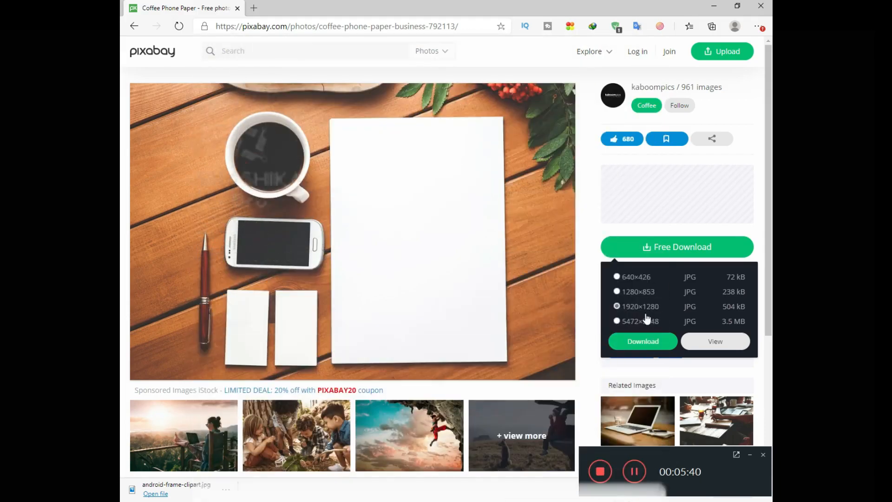
left_click(643, 343)
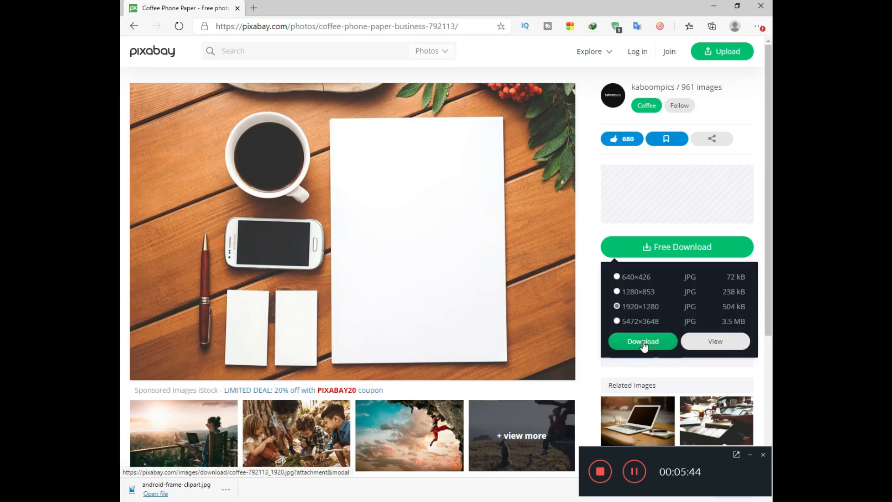
- Complete the robot check by marking the squares with traffic lights, and download the photo
left_click(412, 290)
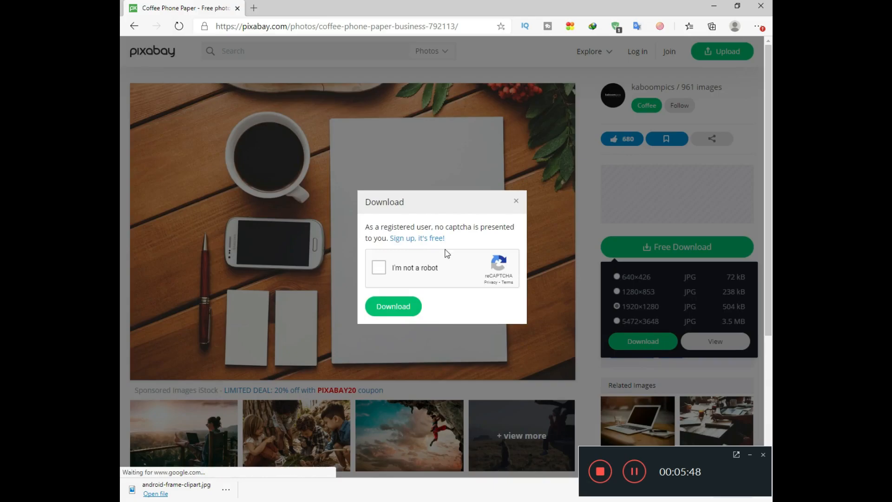
left_click(383, 268)
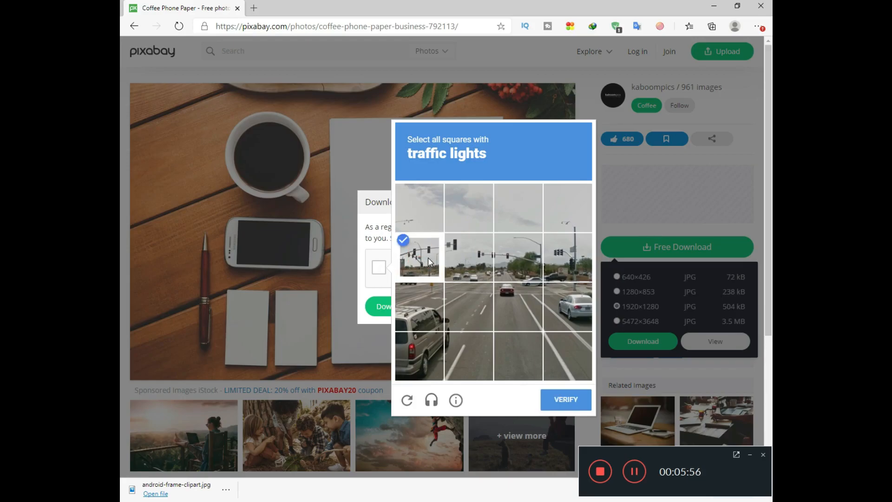
left_click(465, 251)
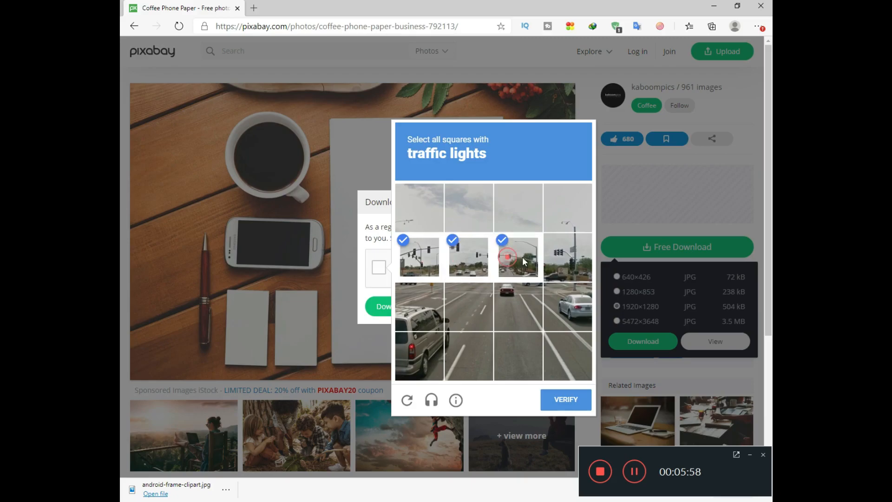
left_click(573, 401)
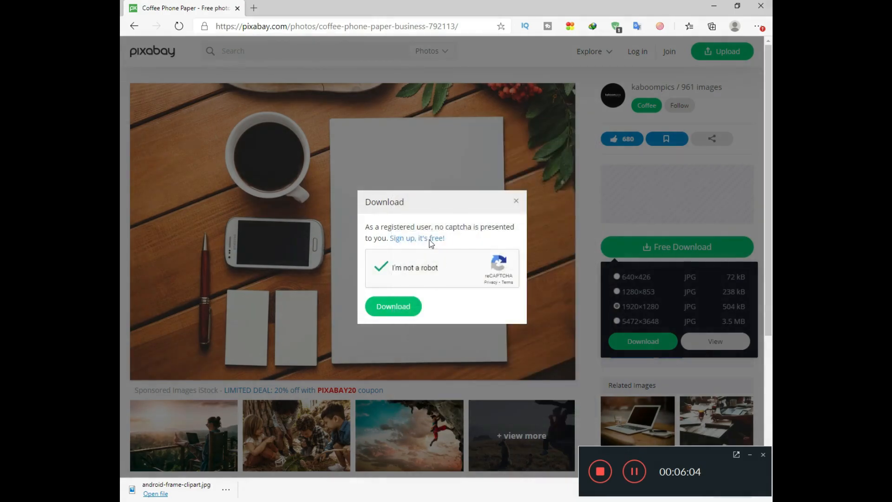
left_click(396, 309)
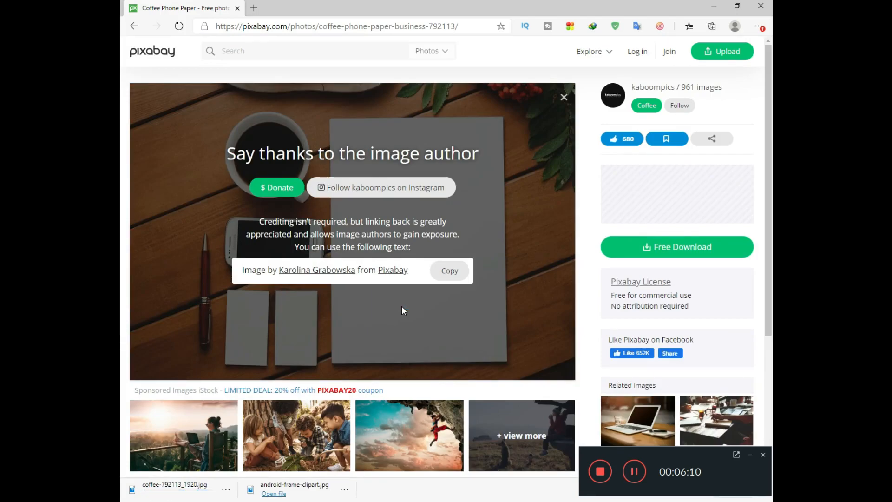
scroll(337, 349, "down", 4)
scroll(337, 348, "up", 4)
left_click(716, 6)
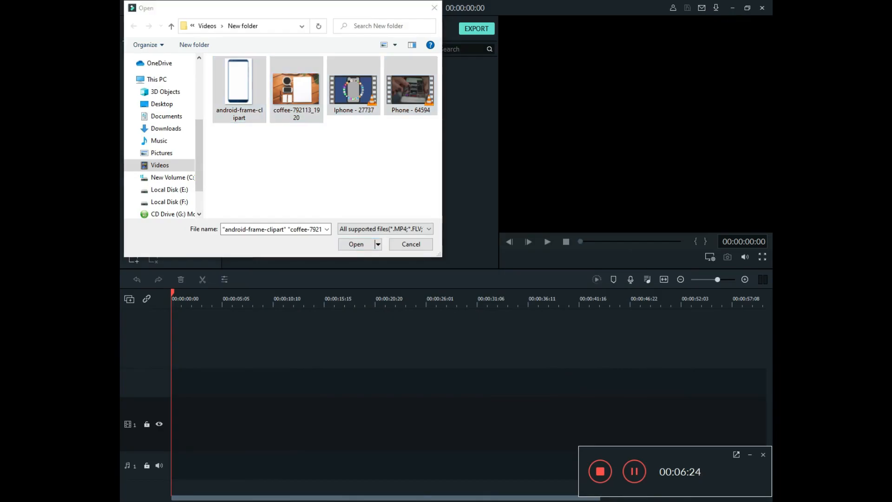
key("alt+Tab")
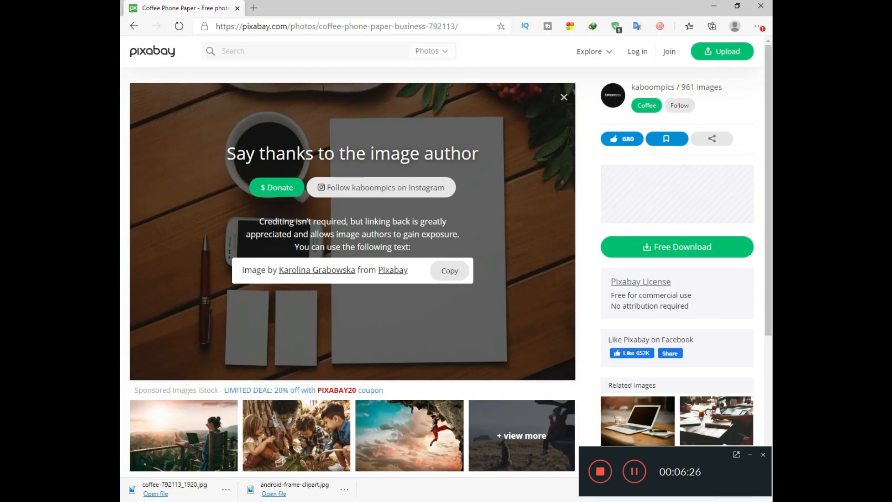
left_click(634, 474)
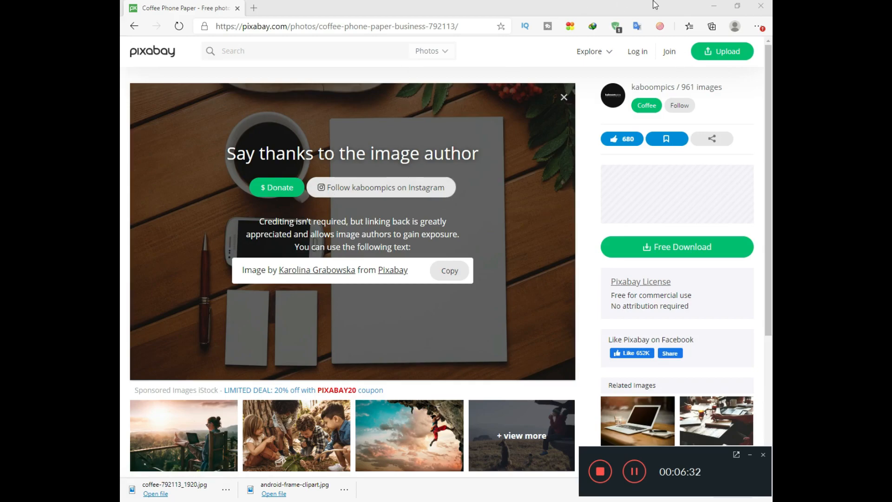
- Leave the browser for the desktop, move the Wondershare Filmora9 shortcut into open space, and switch to Filmora9
left_click(714, 5)
right_click(396, 114)
left_click(424, 160)
left_click_drag(379, 31, 349, 137)
right_click(374, 108)
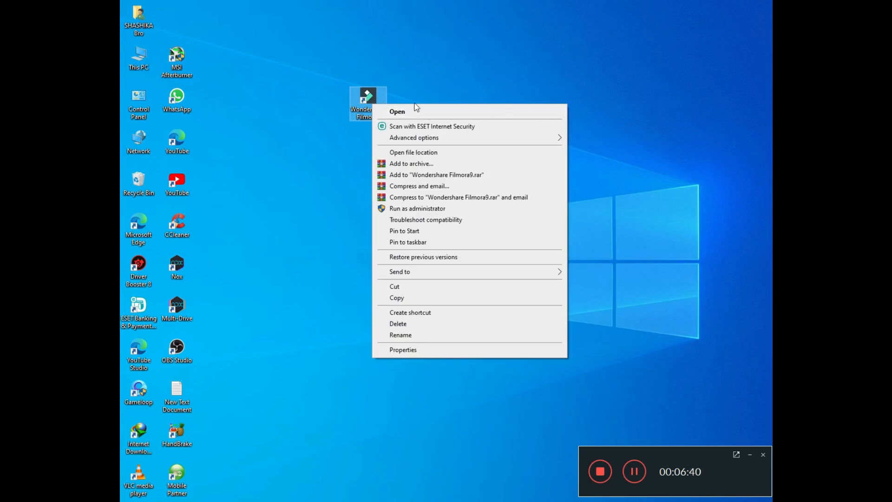
left_click(655, 119)
right_click(655, 118)
left_click(558, 161)
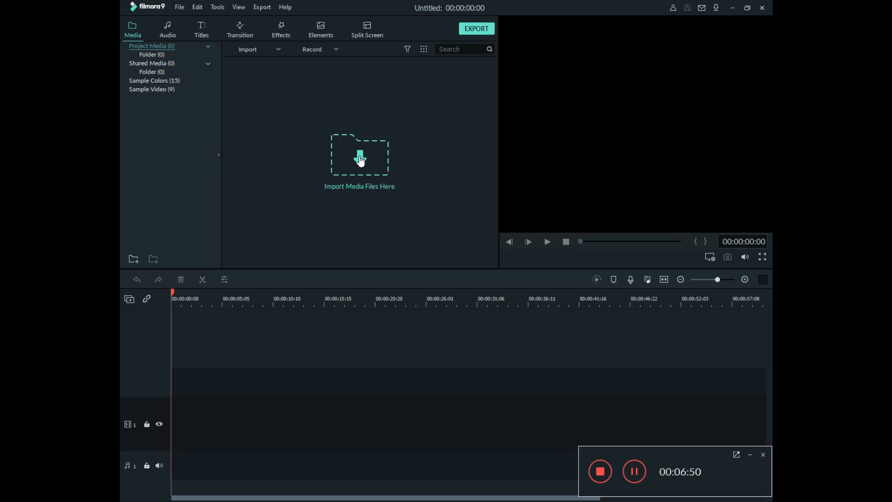
- Import android-frame-clipart, coffee-792113_1920, Iphone - 27737 and Phone - 64594 from New folder into the project media
left_click(368, 160)
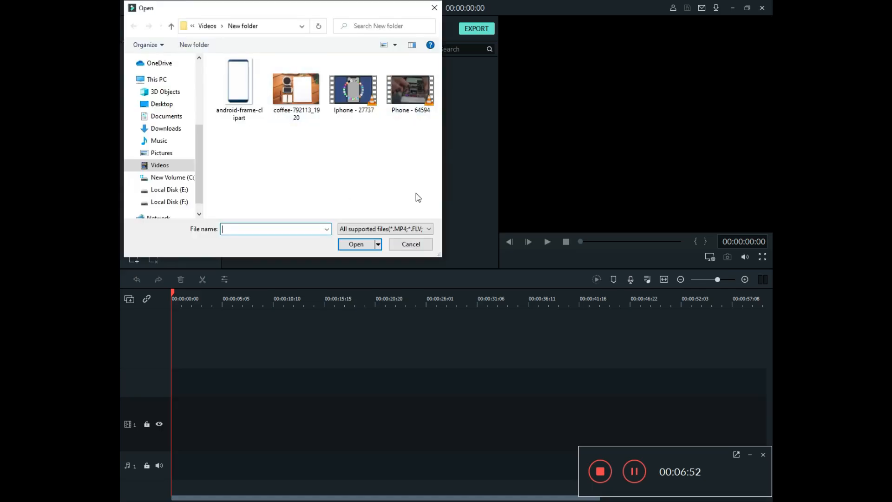
left_click(400, 244)
left_click(280, 48)
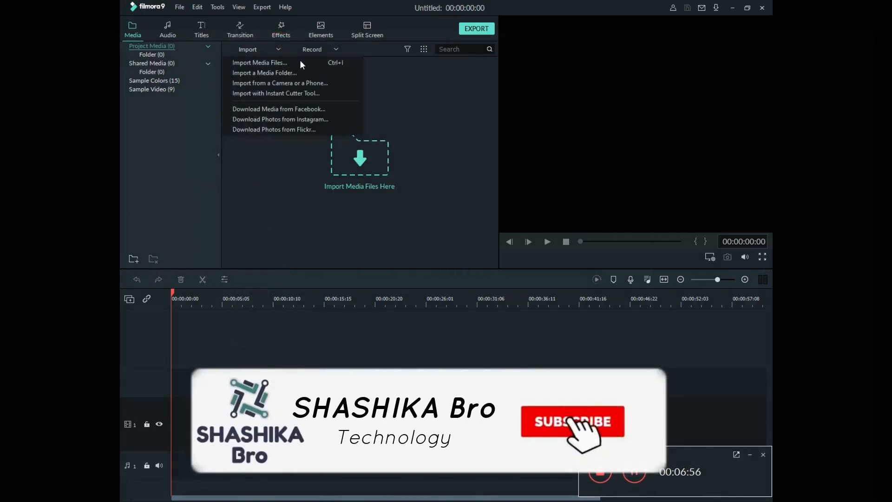
left_click(330, 62)
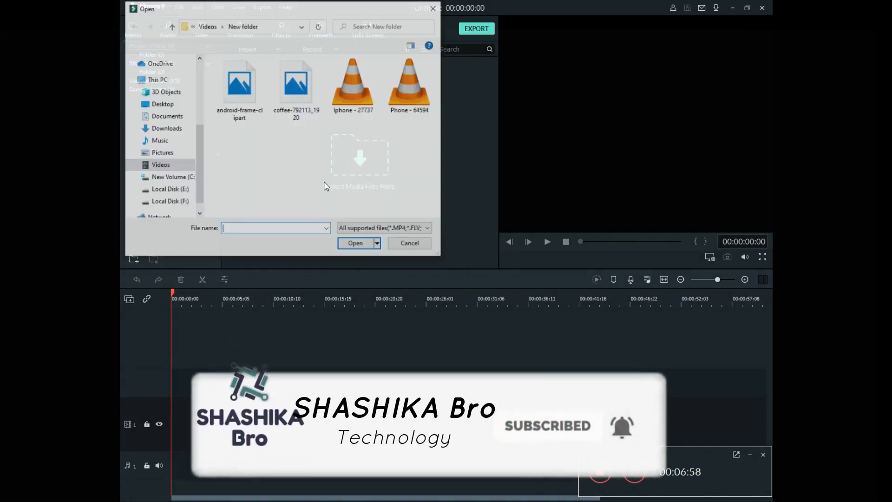
left_click_drag(241, 174, 427, 59)
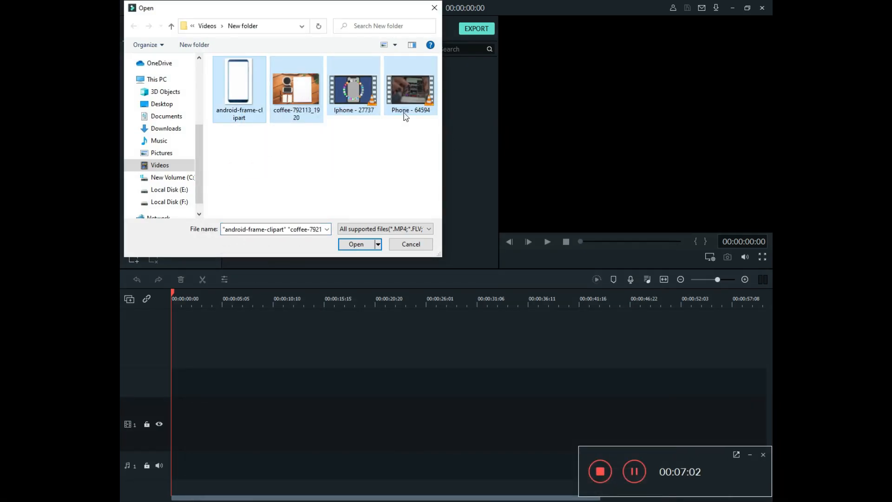
left_click(351, 245)
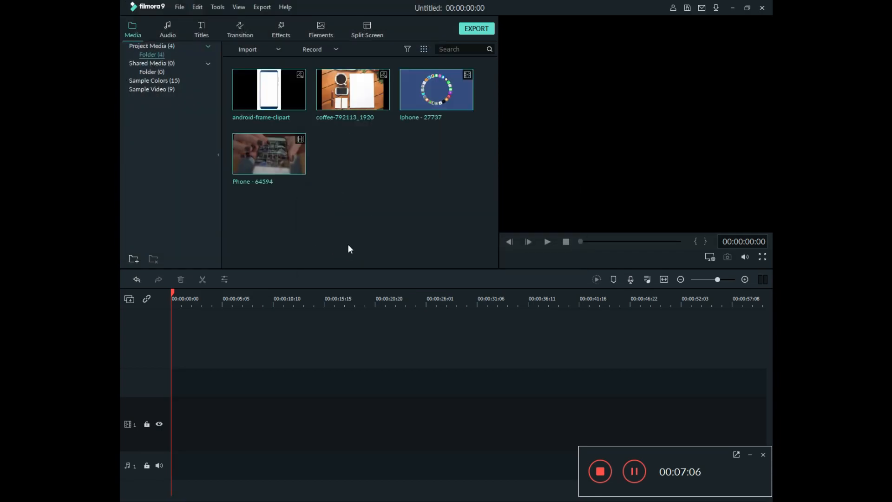
left_click(363, 160)
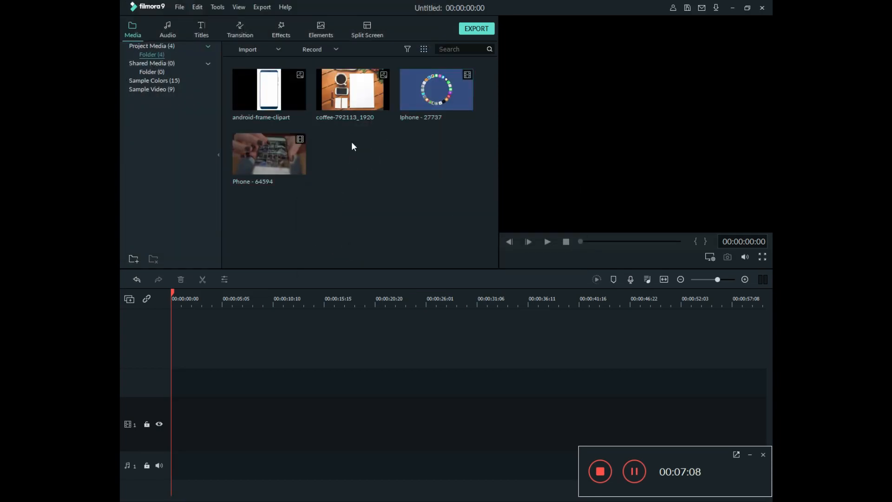
- Place the coffee-792113_1920 photo at the start of video track 1 and adjust its end to about 8 seconds
left_click_drag(387, 98, 172, 400)
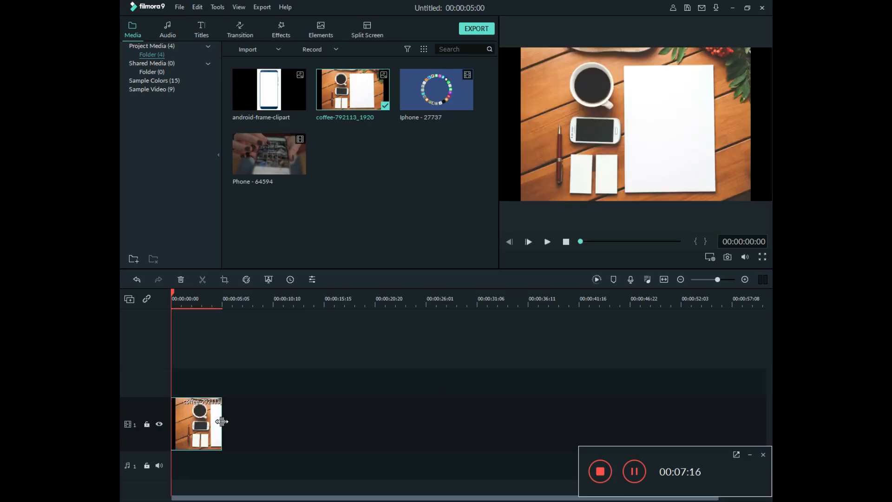
left_click_drag(223, 423, 734, 438)
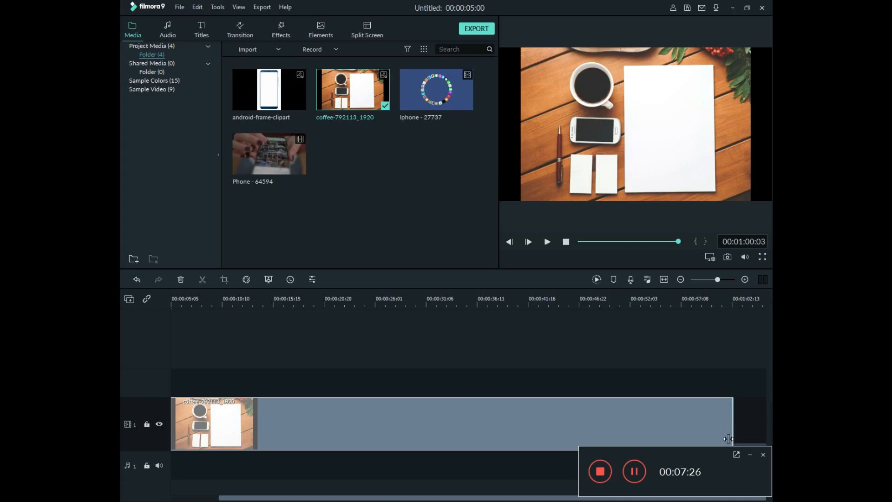
left_click_drag(149, 438, 257, 439)
left_click(311, 402)
- Set the coffee photo clip's duration to 00:01:00:00
left_click(189, 431)
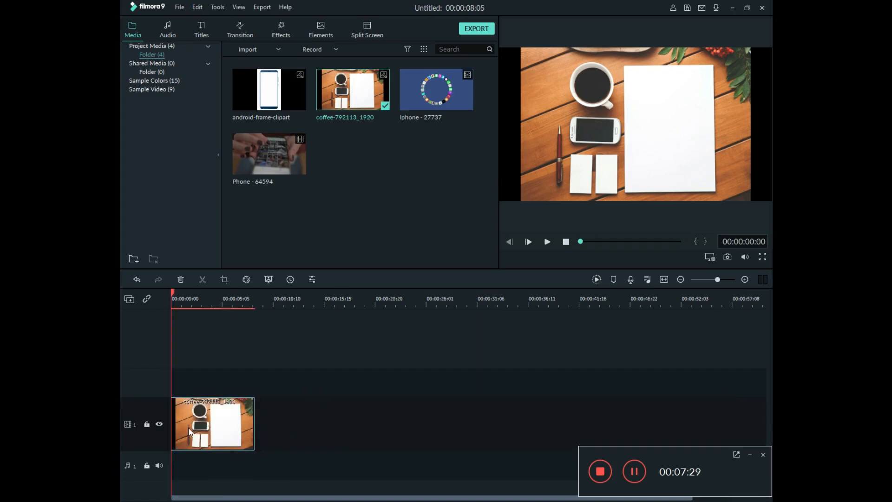
left_click(289, 279)
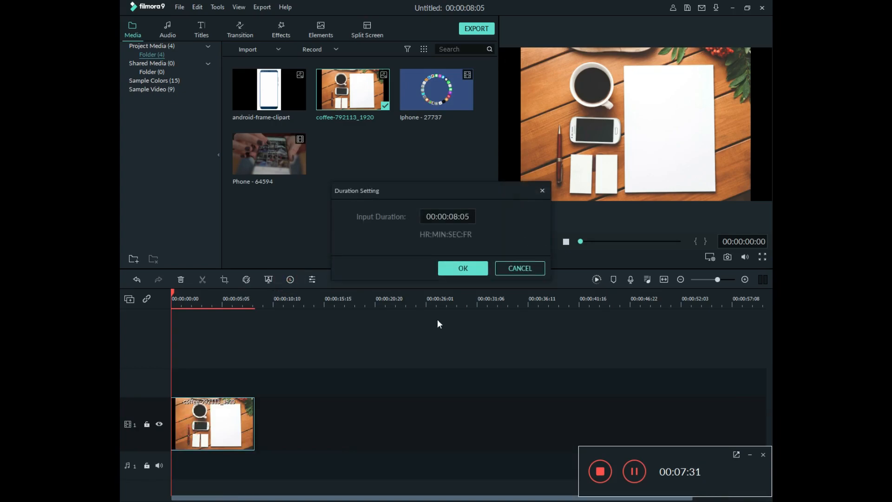
double_click(454, 217)
left_click(454, 216)
left_click(447, 217)
left_click(446, 216)
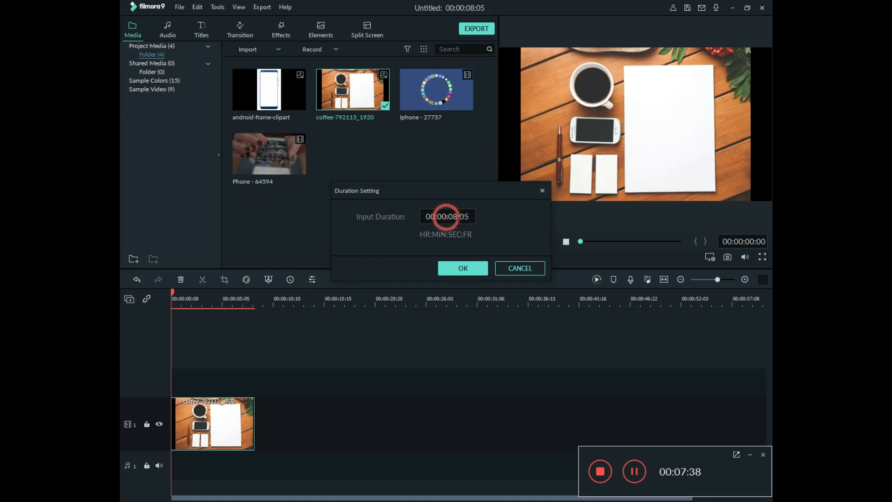
type("1")
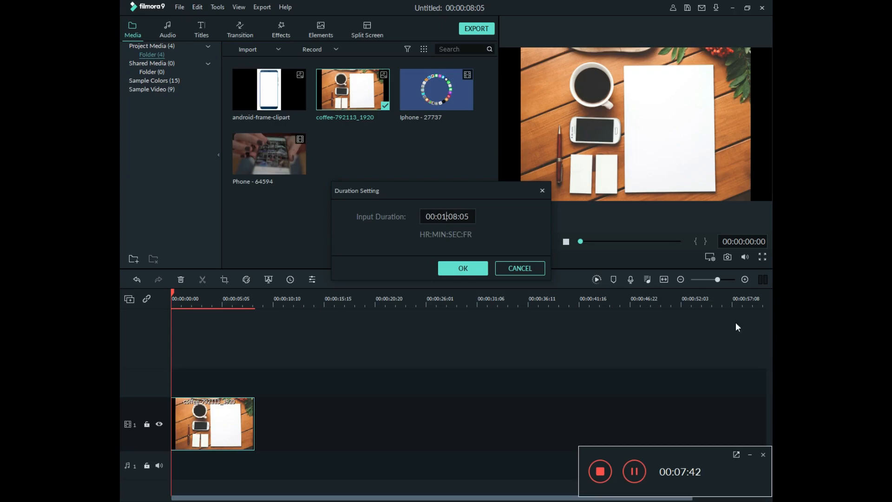
left_click(459, 217)
type("0")
type(":")
left_click_drag(469, 217, 460, 216)
type("00")
left_click(472, 268)
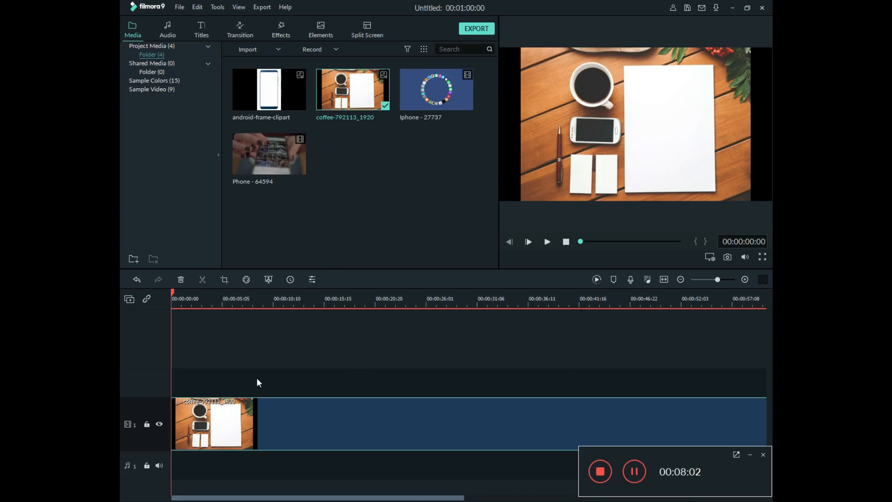
- Stretch the coffee photo sideways in the preview so it fills the full frame width
left_click(606, 149)
left_click_drag(520, 125, 500, 125)
left_click_drag(751, 123, 770, 123)
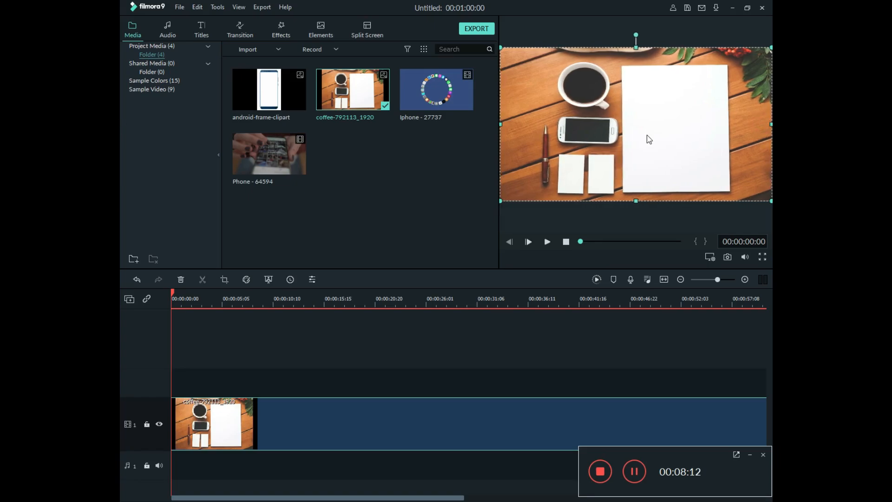
left_click(615, 136)
left_click(435, 246)
- Lock video track 1 and place android-frame-clipart at the start of video track 2
left_click(147, 424)
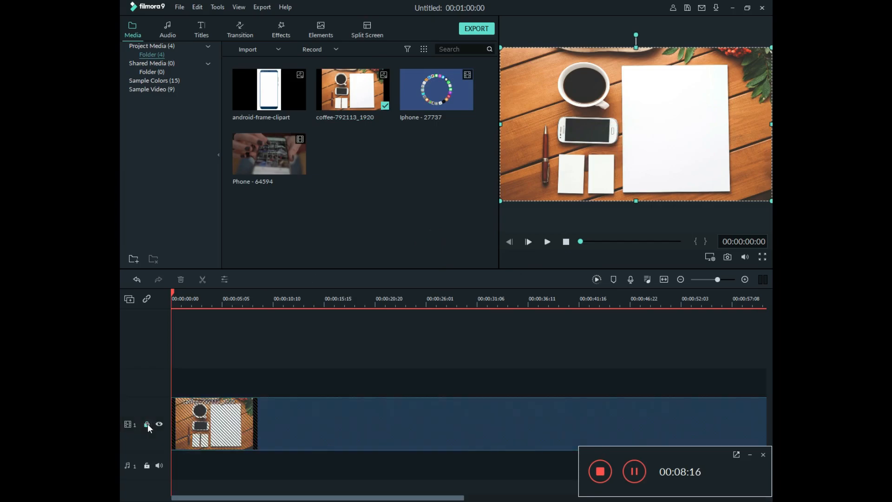
left_click_drag(276, 97, 302, 248)
left_click_drag(283, 353, 182, 372)
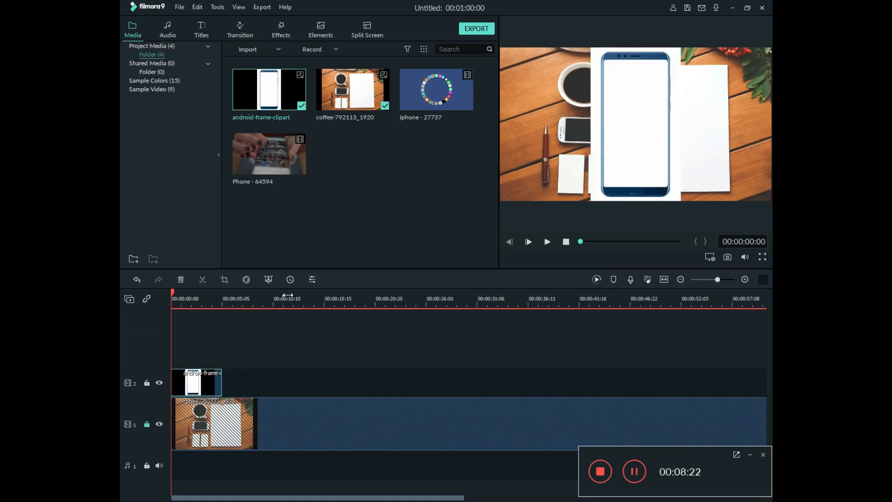
- Set the android-frame-clipart clip's duration to 00:01:00:00
left_click(290, 279)
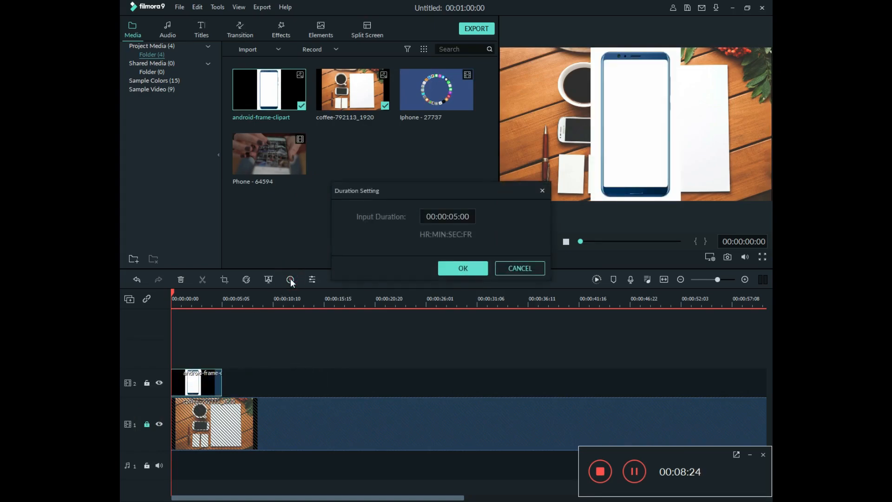
double_click(443, 216)
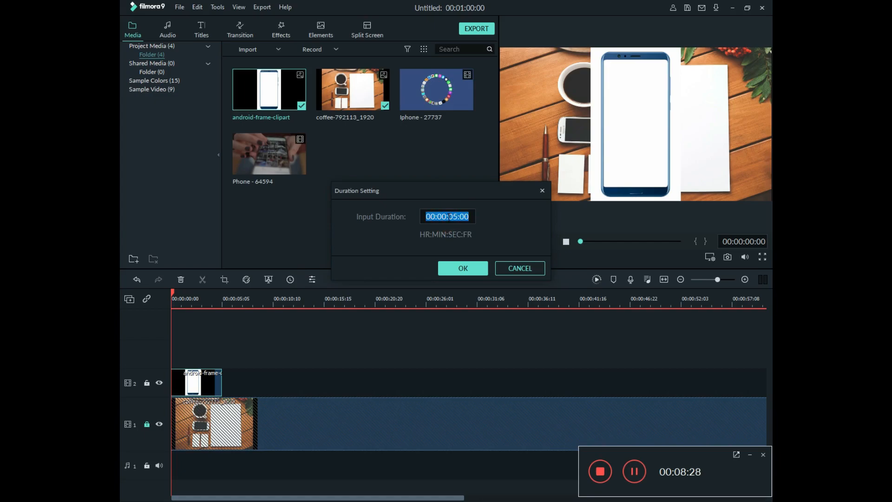
left_click(445, 216)
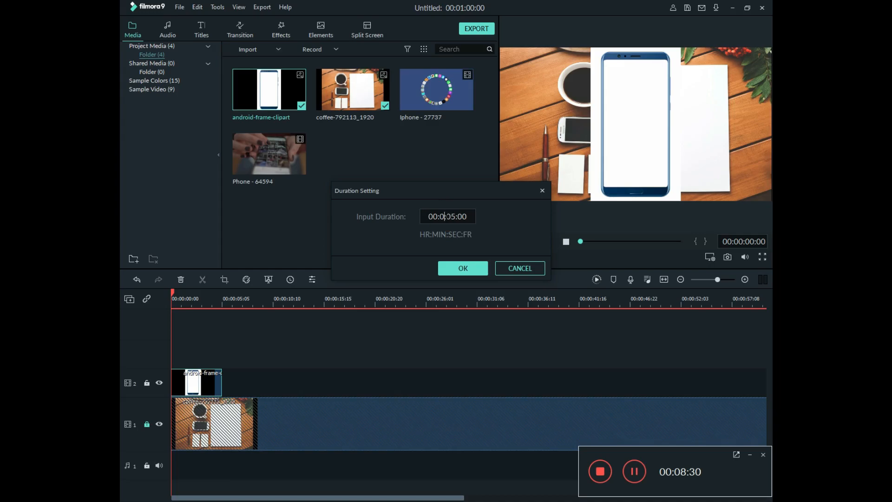
type("1")
left_click(458, 216)
type("1")
key("BackSpace")
key("BackSpace")
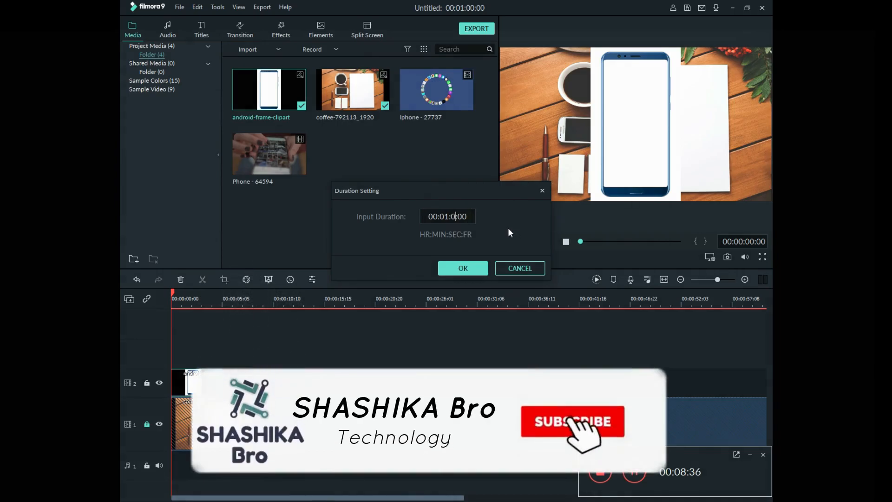
type("3")
key("BackSpace")
type("0")
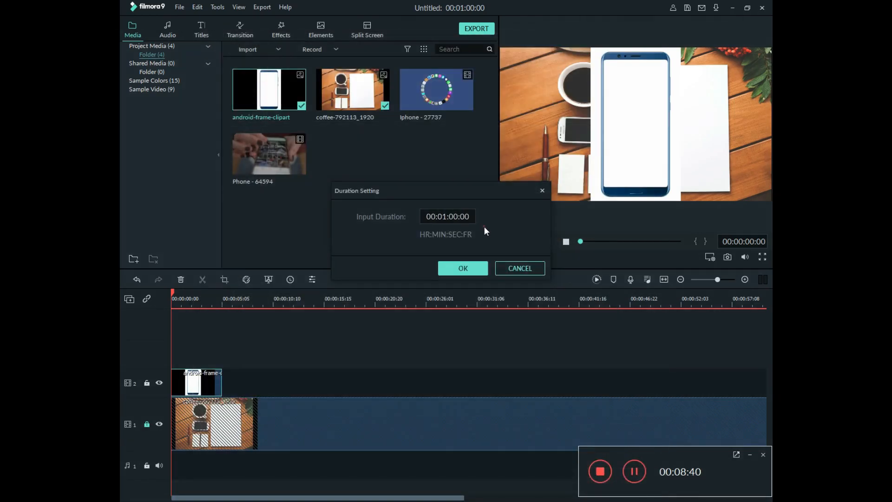
left_click(459, 269)
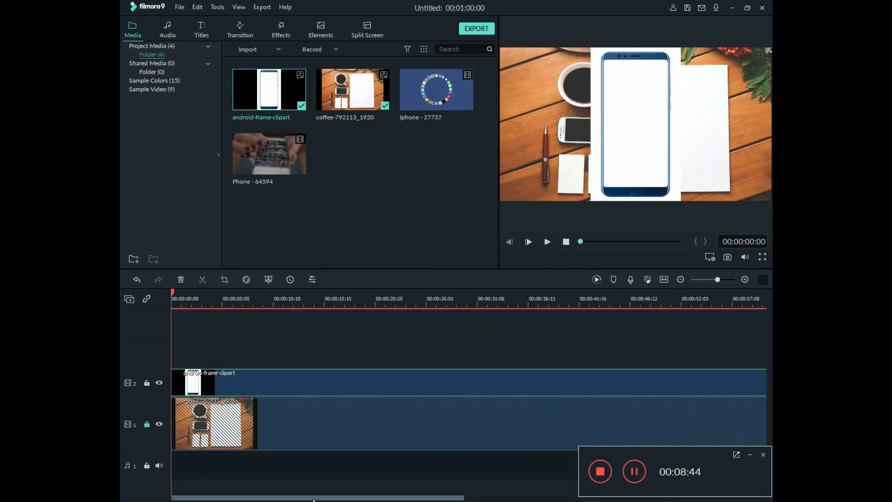
- Crop the android-frame-clipart clip with a Custom ratio to 734 x 1499, closely around the phone's outline
left_click_drag(310, 498, 262, 498)
left_click(621, 119)
left_click(229, 375)
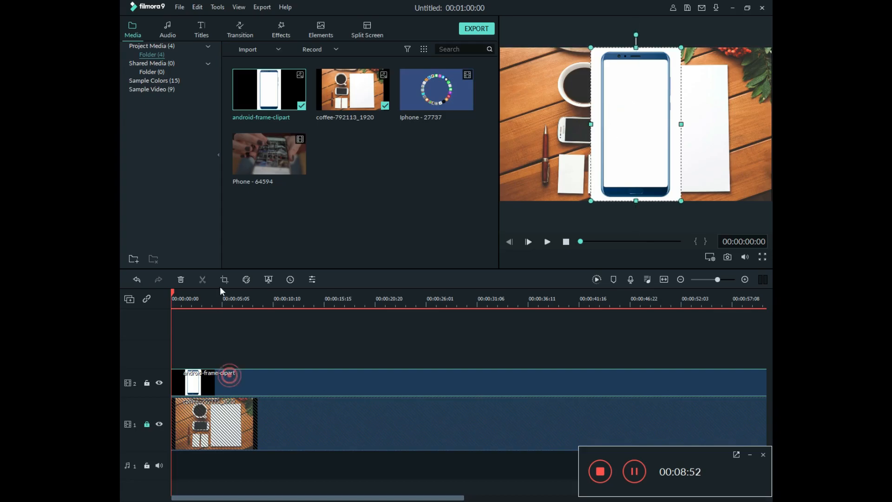
left_click(224, 279)
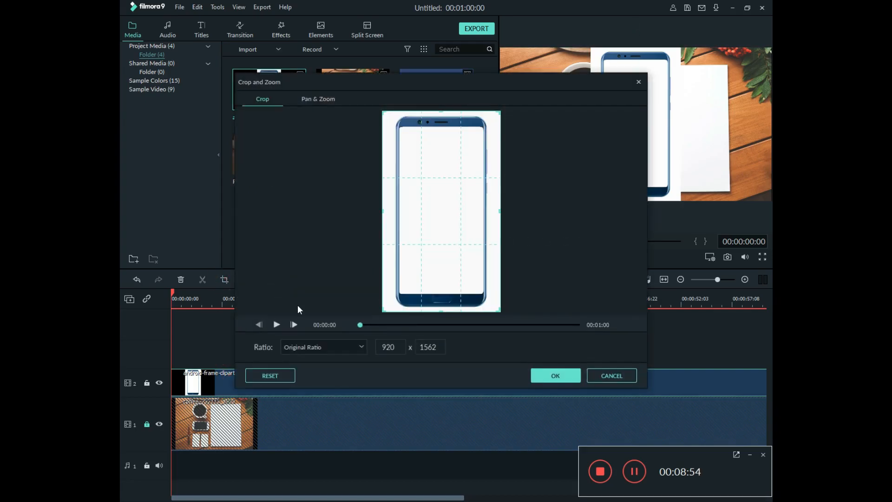
left_click(310, 346)
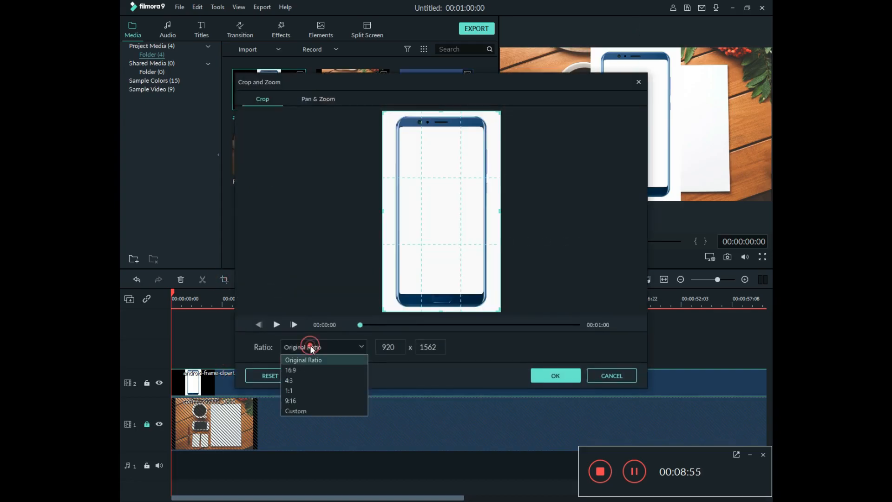
left_click(311, 406)
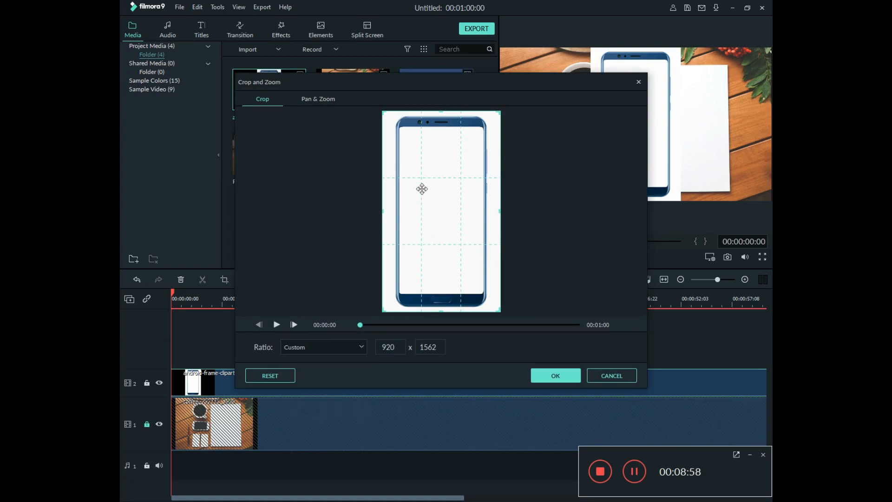
left_click_drag(382, 111, 391, 113)
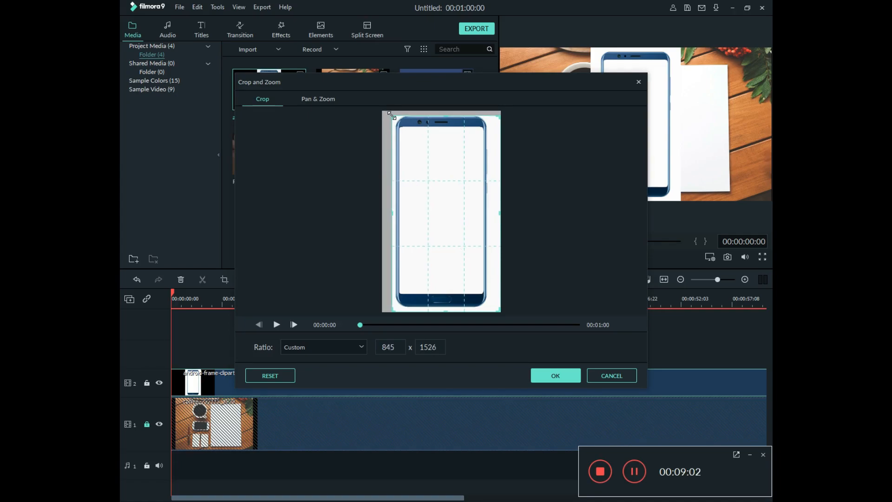
left_click_drag(445, 311, 444, 308)
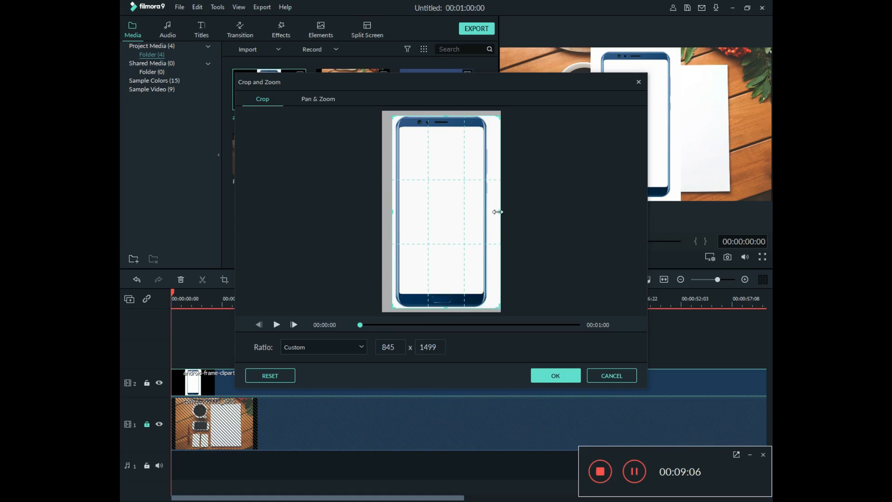
left_click_drag(498, 212, 488, 215)
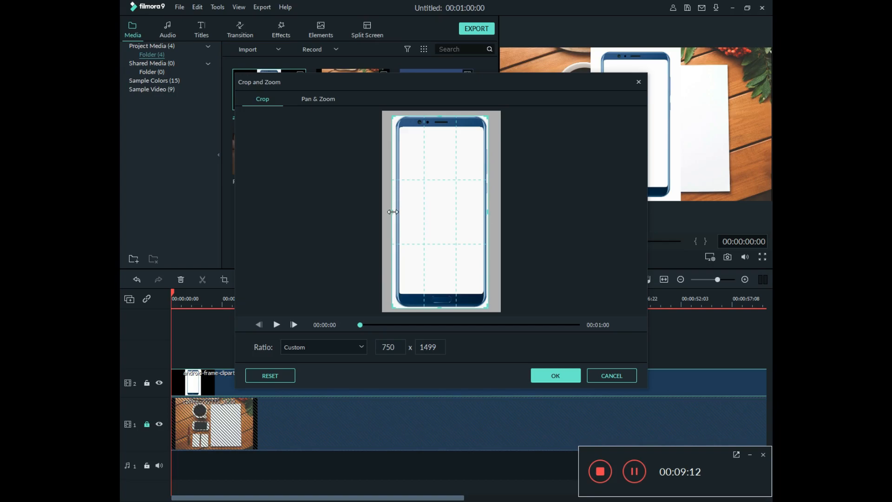
left_click_drag(392, 211, 424, 202)
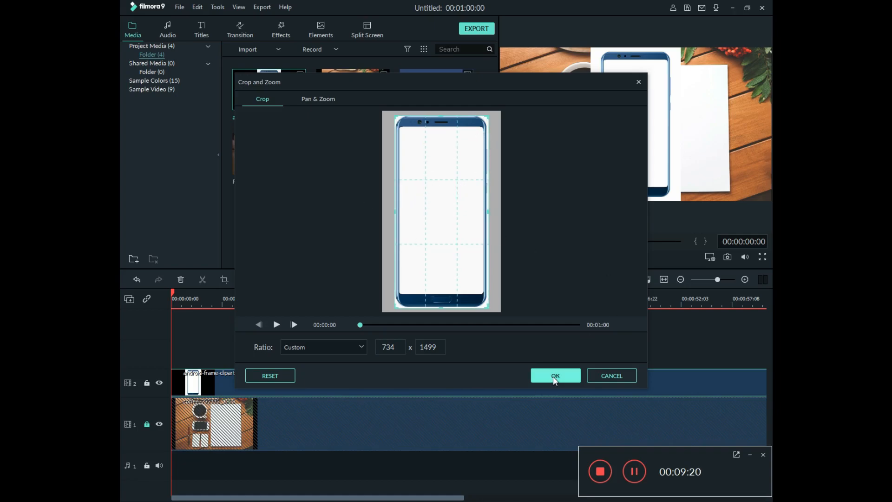
- Play a short preview of the cropped phone image and apply the crop
left_click(277, 323)
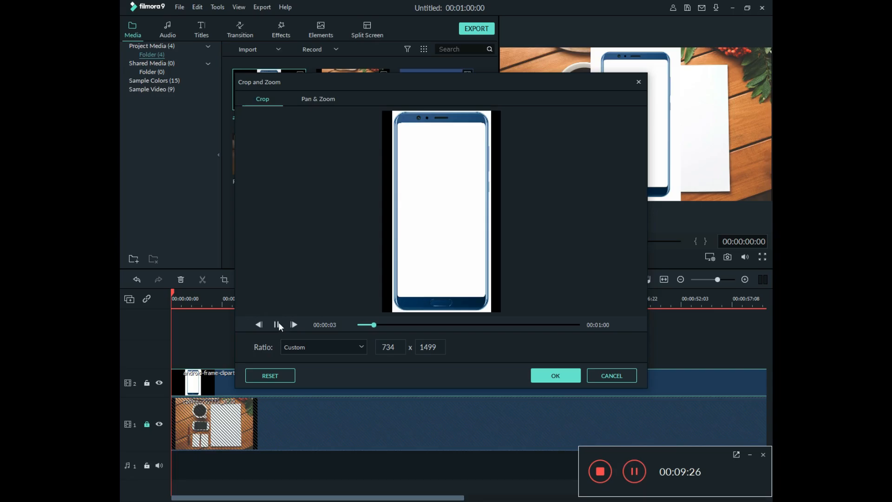
left_click(277, 324)
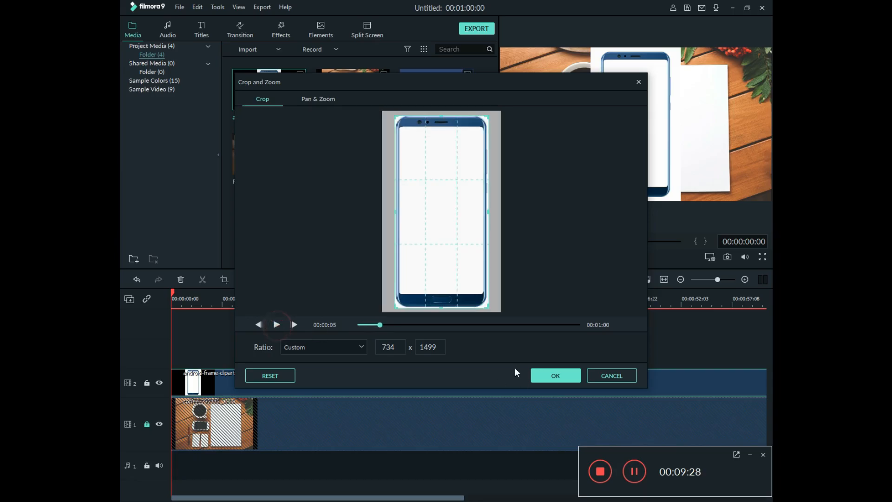
left_click(562, 378)
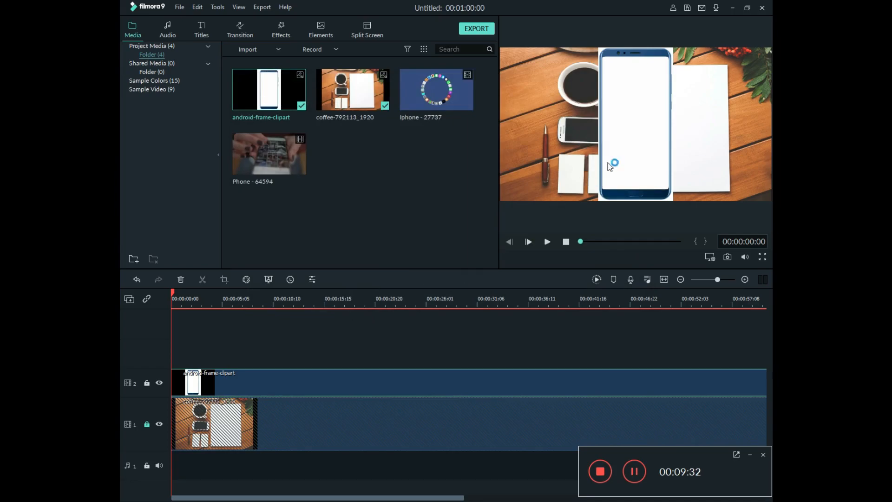
- Move the phone frame onto the white paper beside the coffee cup and resize it to fit within the sheet's height
left_click_drag(630, 143, 666, 139)
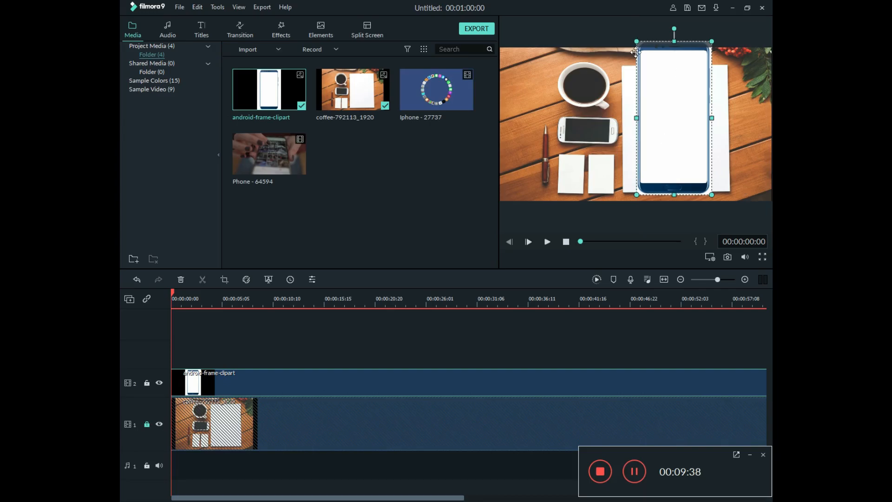
left_click_drag(636, 41, 648, 91)
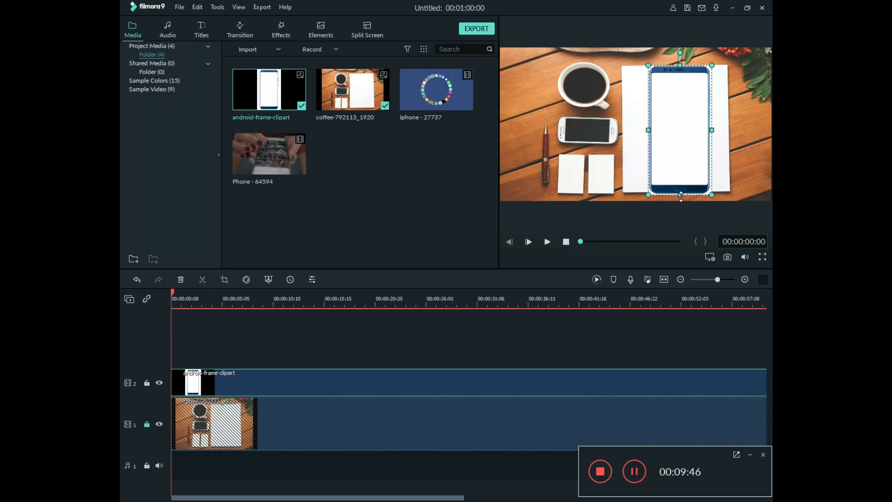
left_click_drag(680, 195, 681, 193)
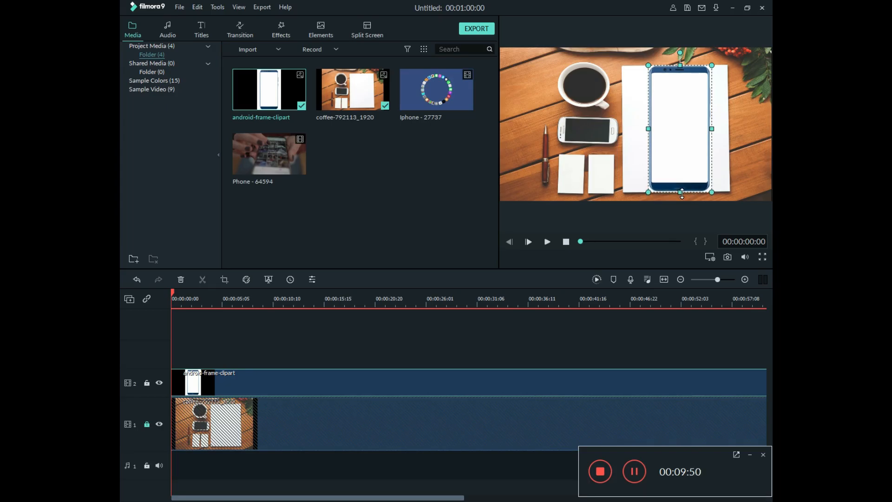
left_click(669, 145)
left_click_drag(650, 64, 680, 66)
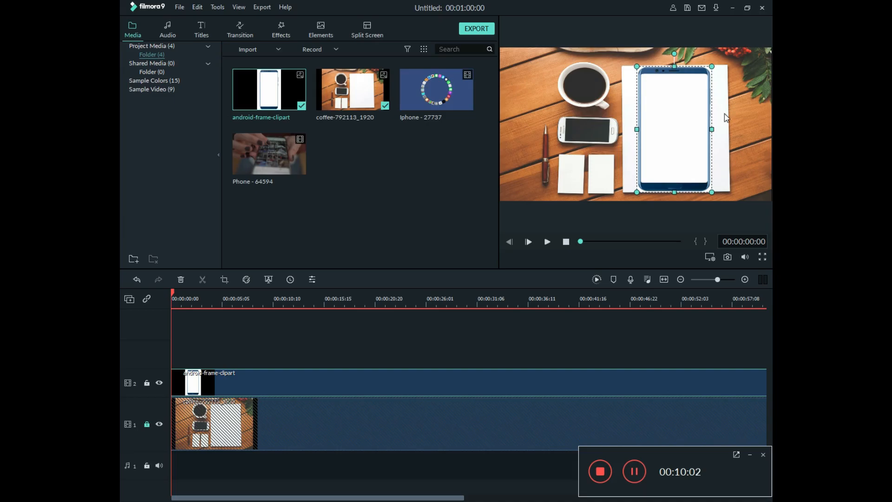
left_click(690, 154)
left_click_drag(674, 193, 676, 191)
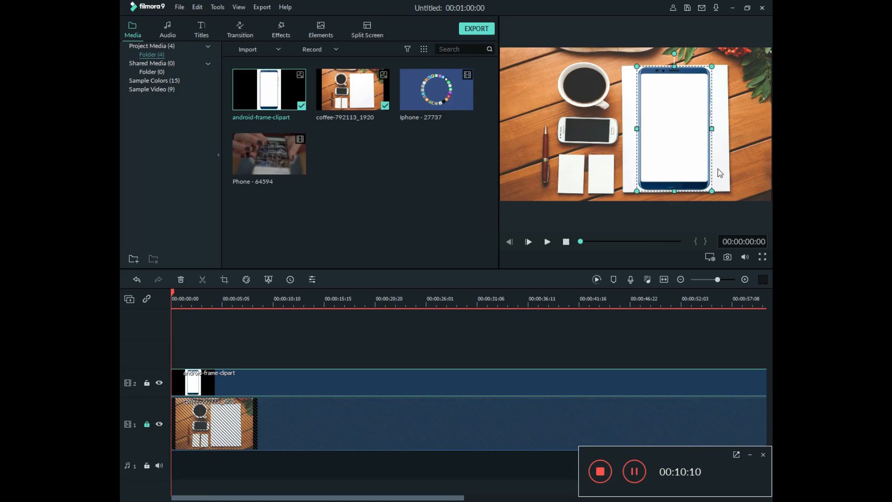
left_click(718, 168)
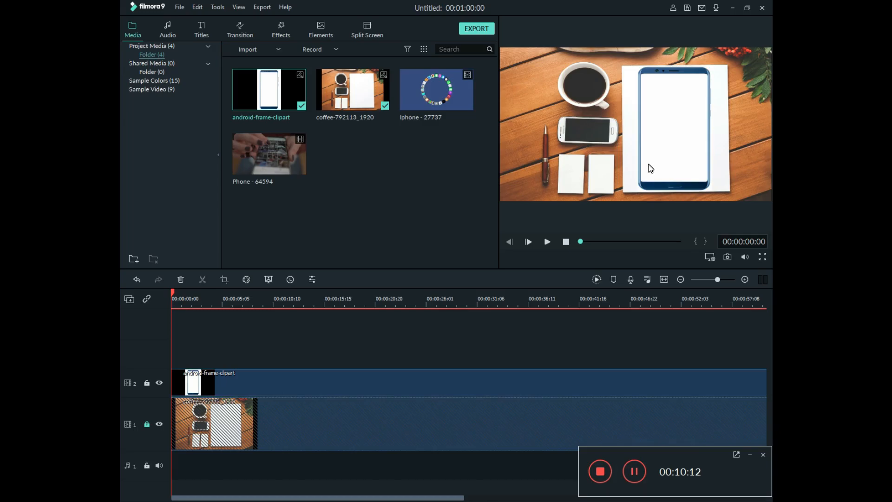
- Play back the composition for several seconds, stop it, and lock video track 2
left_click(547, 242)
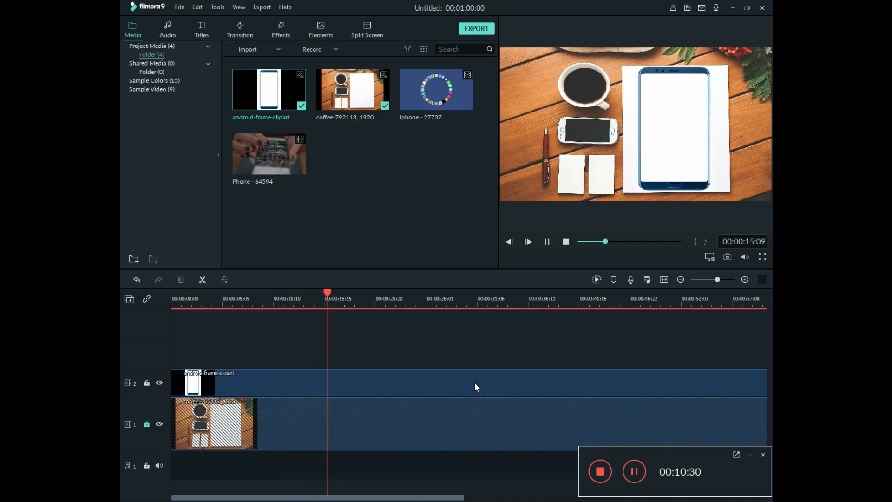
left_click(547, 242)
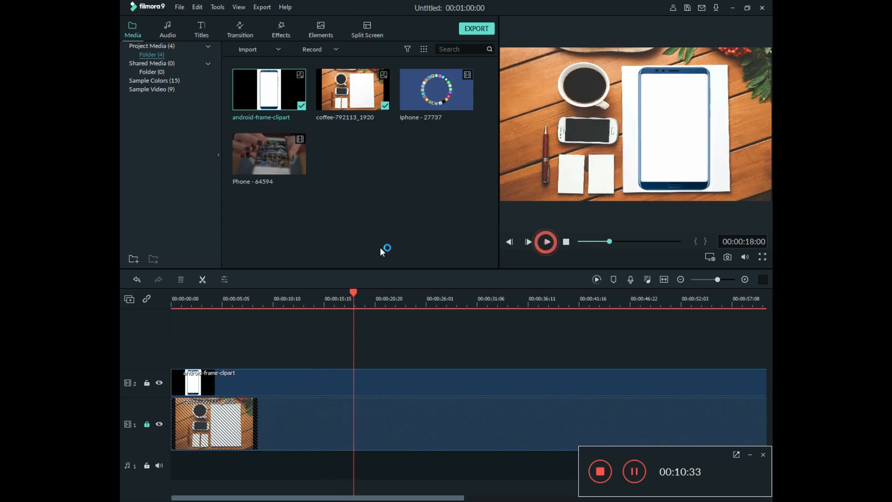
left_click(146, 383)
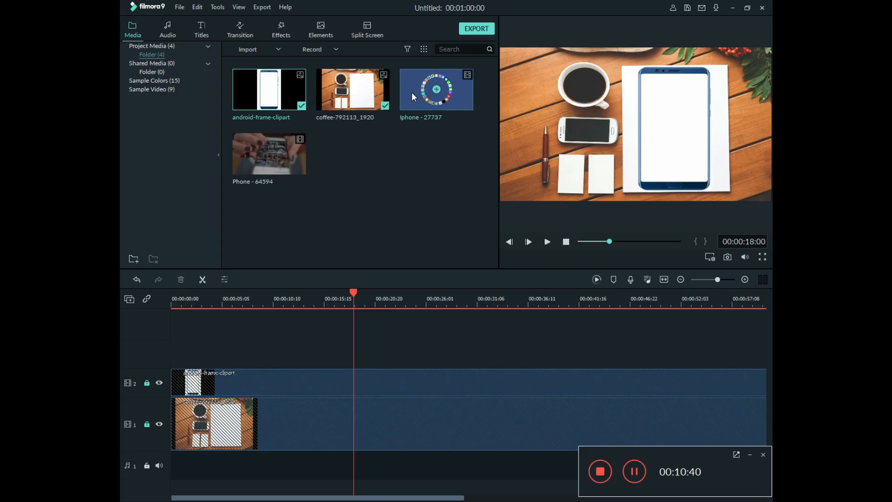
- Place Phone - 64594 at the start of video track 3, matching the project settings to the media
left_click_drag(278, 148, 174, 331)
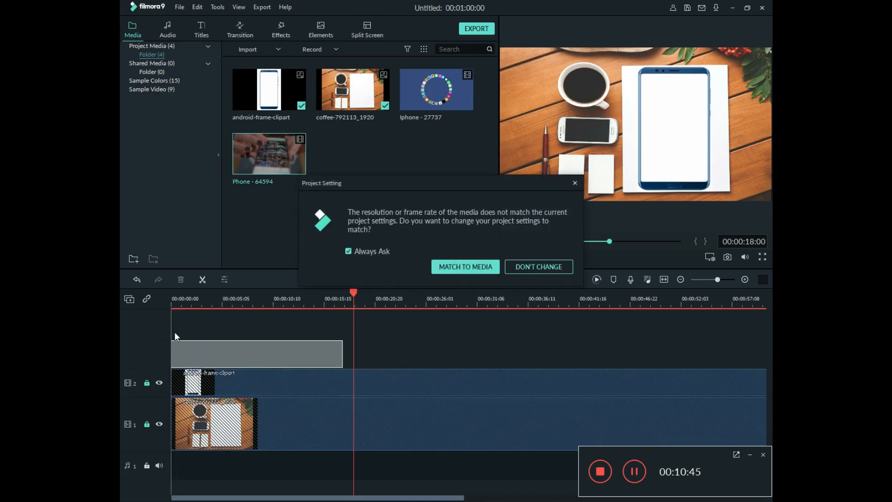
left_click(442, 266)
left_click(228, 303)
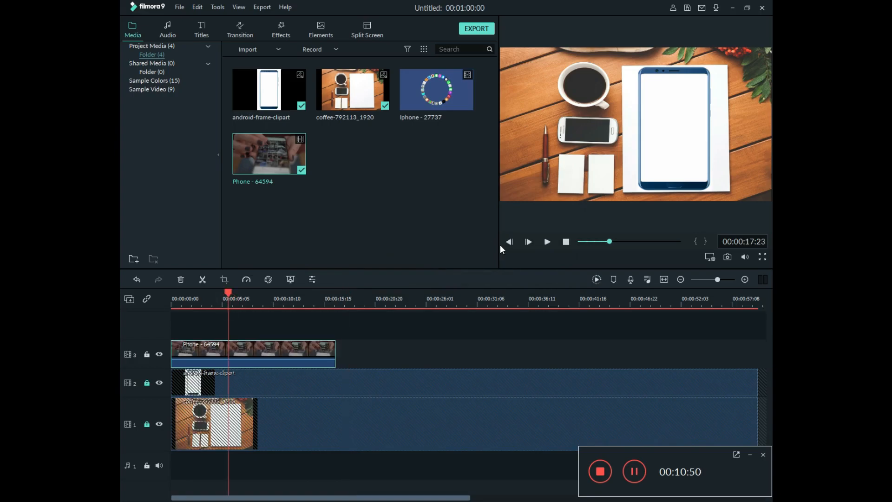
- Shrink the Phone - 64594 clip, move it over the lower phone screen, and narrow it to the screen's width
left_click(574, 139)
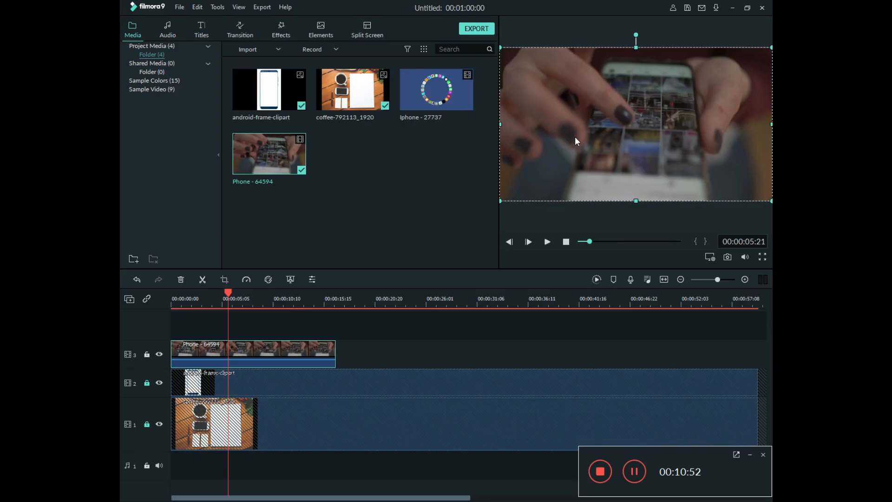
left_click_drag(499, 46, 679, 135)
left_click_drag(704, 173, 644, 148)
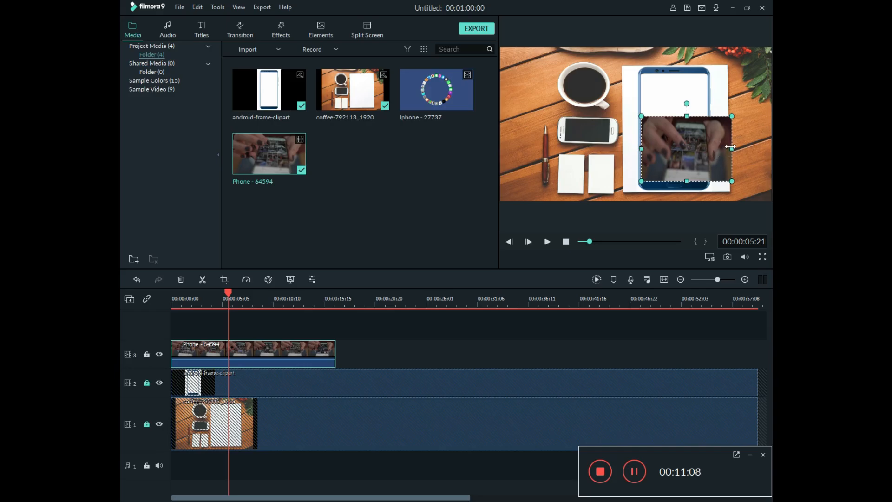
left_click_drag(733, 148, 709, 153)
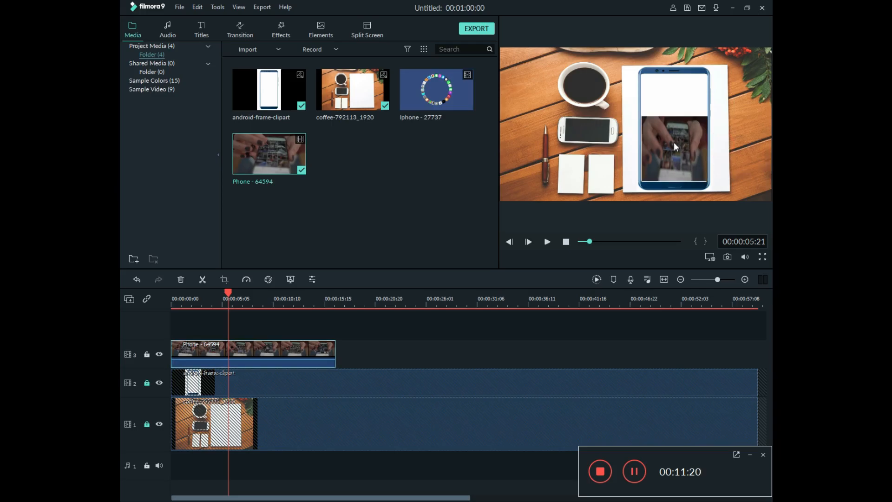
left_click(721, 171)
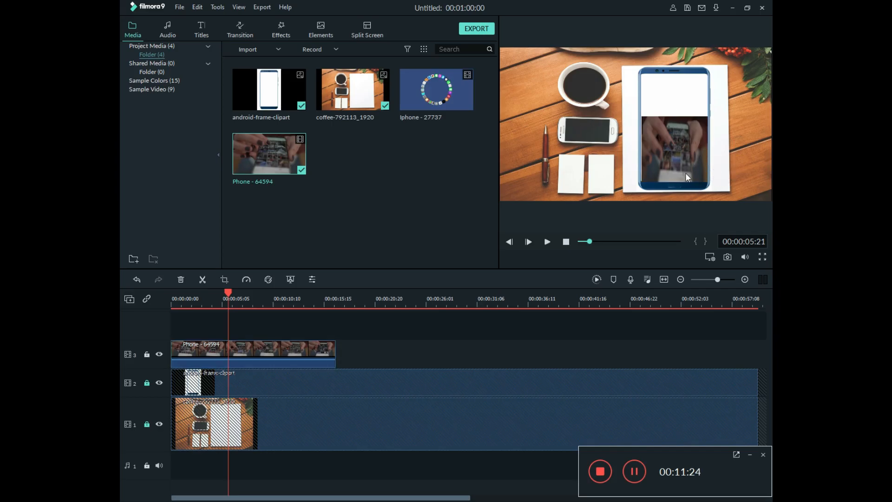
- Stretch the Phone - 64594 clip vertically so it fills the full height of the phone frame's screen
left_click(670, 152)
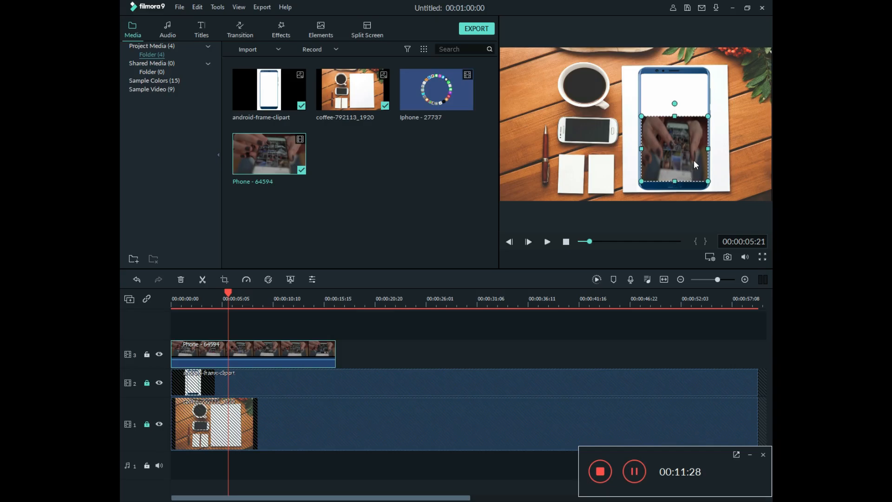
left_click(716, 158)
left_click(681, 163)
left_click(675, 181)
left_click(712, 157)
left_click(688, 121)
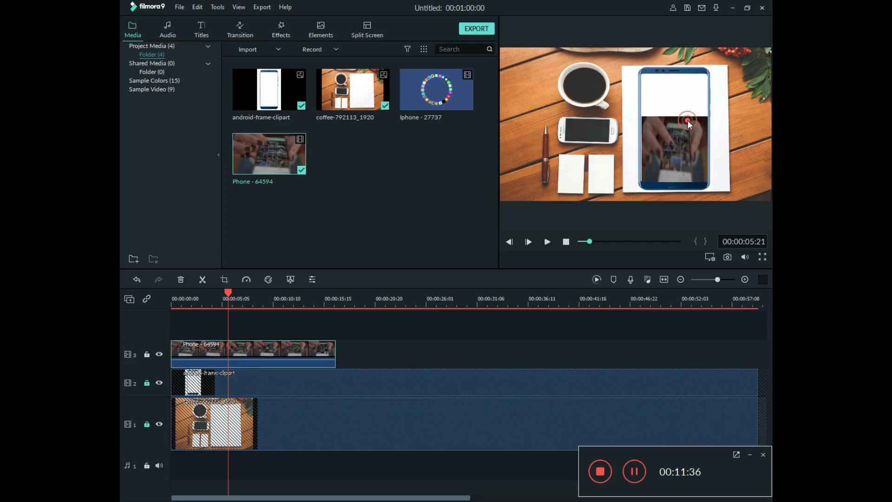
left_click_drag(674, 112, 674, 90)
left_click_drag(673, 84, 671, 74)
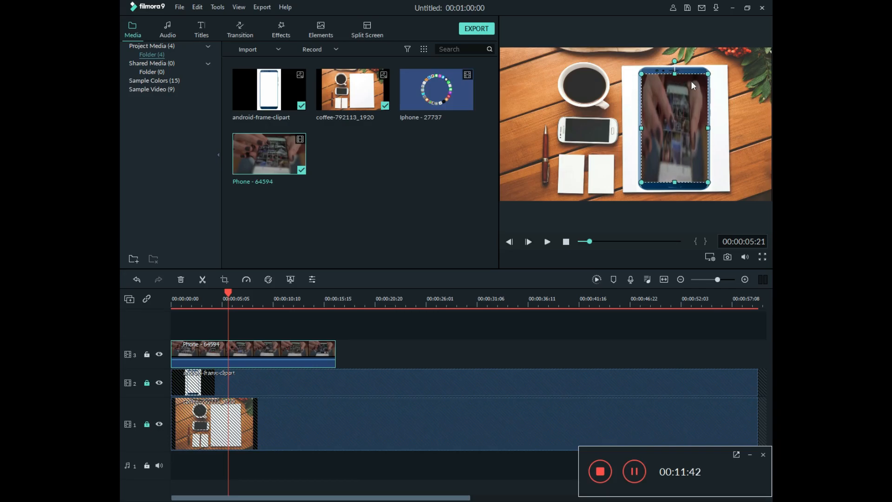
left_click(718, 96)
left_click(718, 88)
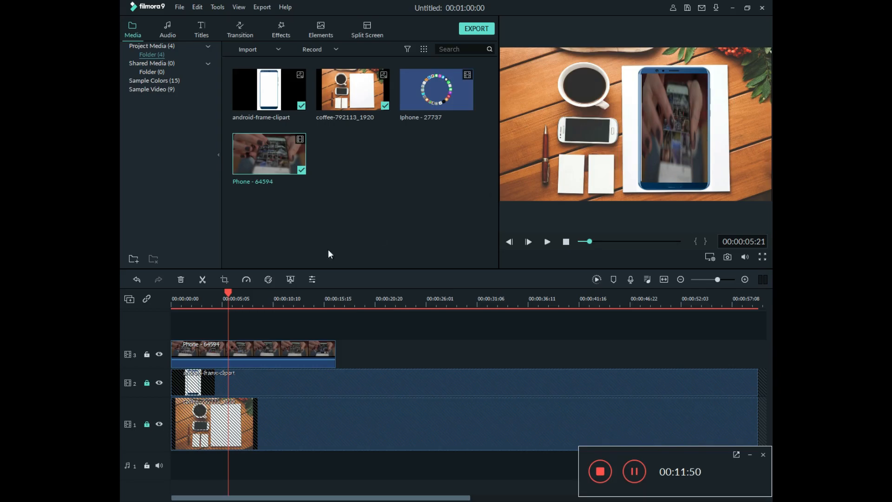
- Play the composition from near the start to check the Phone - 64594 clip inside the phone frame
left_click(175, 298)
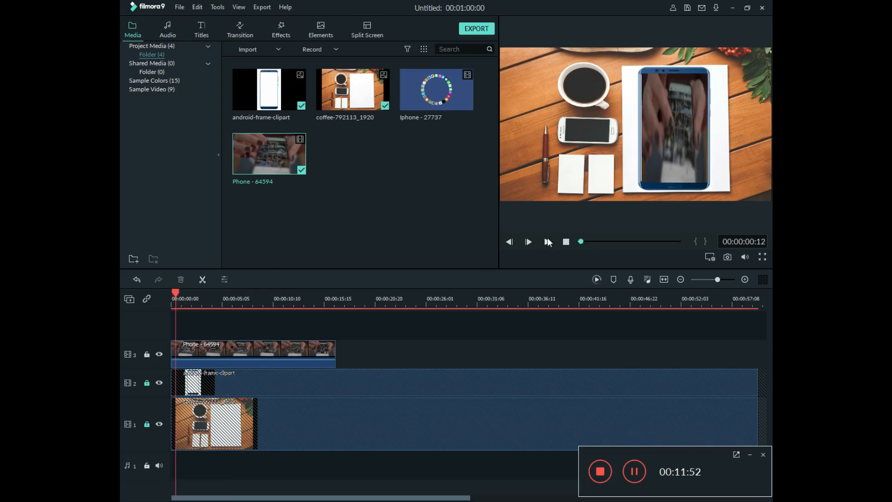
left_click(547, 242)
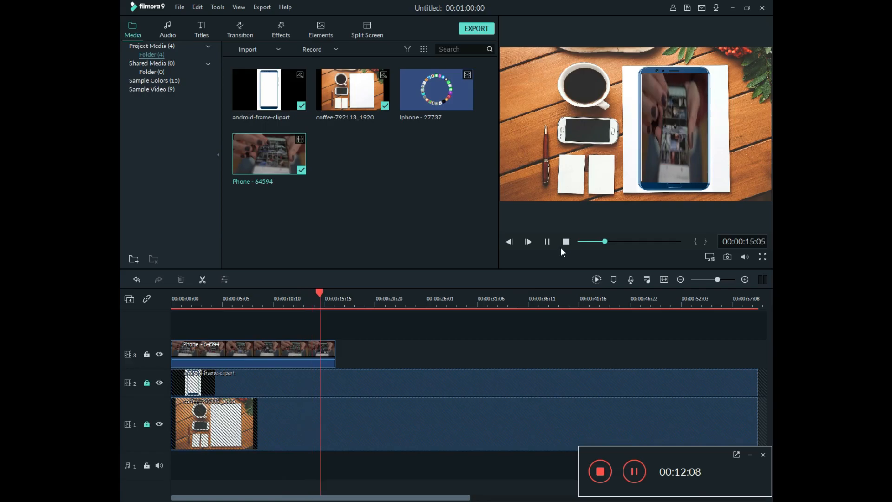
left_click(549, 241)
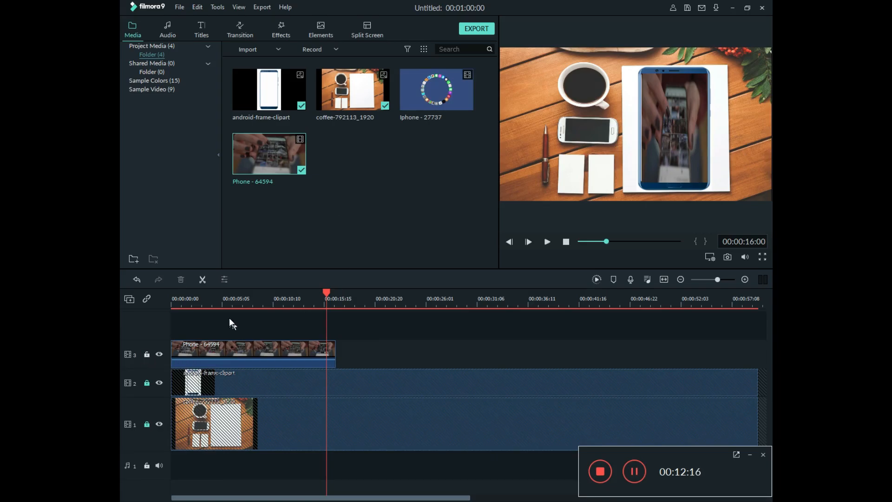
- Place Iphone - 27737 on video track 3 directly after the Phone - 64594 clip
mouse_move(445, 79)
left_click_drag(445, 79, 433, 355)
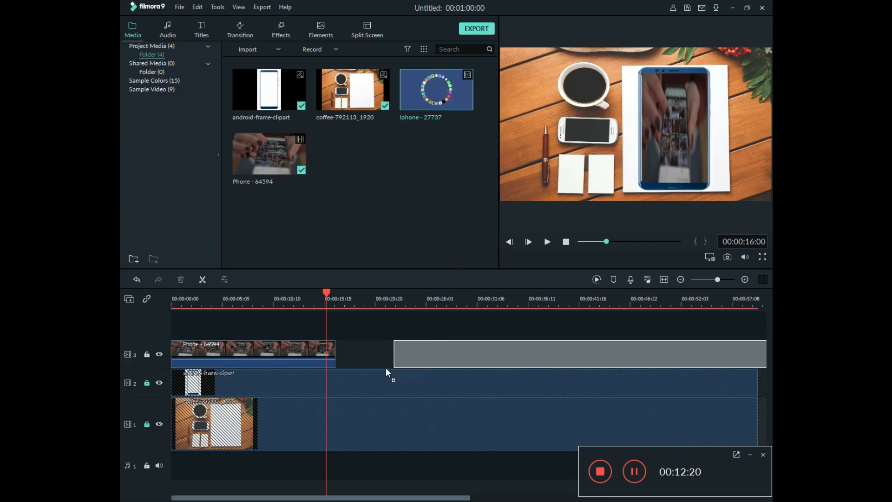
left_click_drag(336, 370, 431, 352)
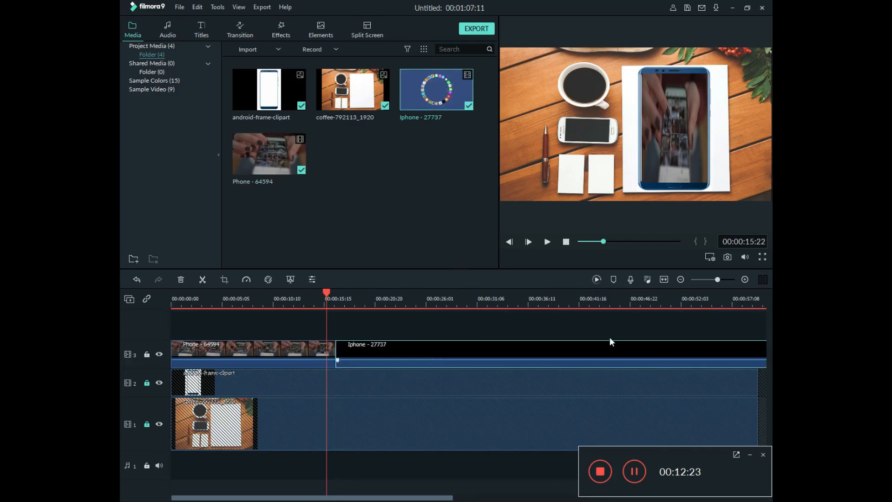
- Split the Iphone - 27737 clip at 00:01:00:04, where the two lower video tracks end, and delete the excess
left_click(680, 279)
left_click(341, 301)
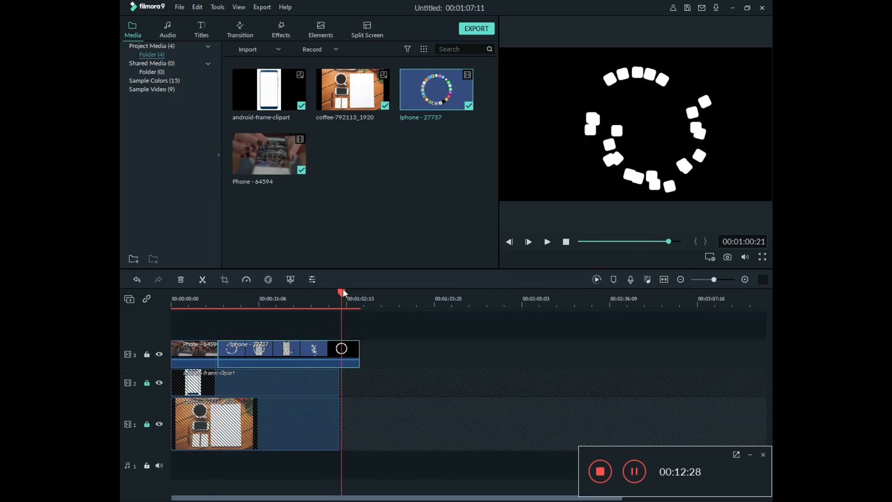
left_click_drag(341, 289, 339, 289)
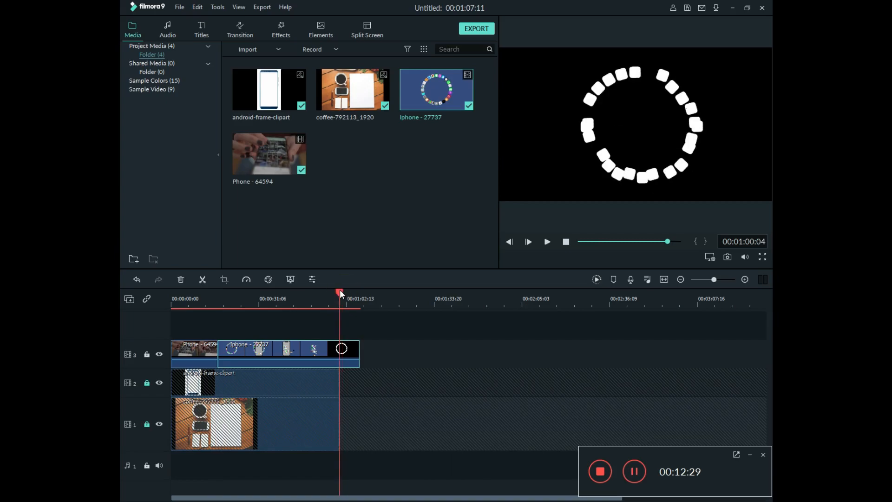
left_click(203, 279)
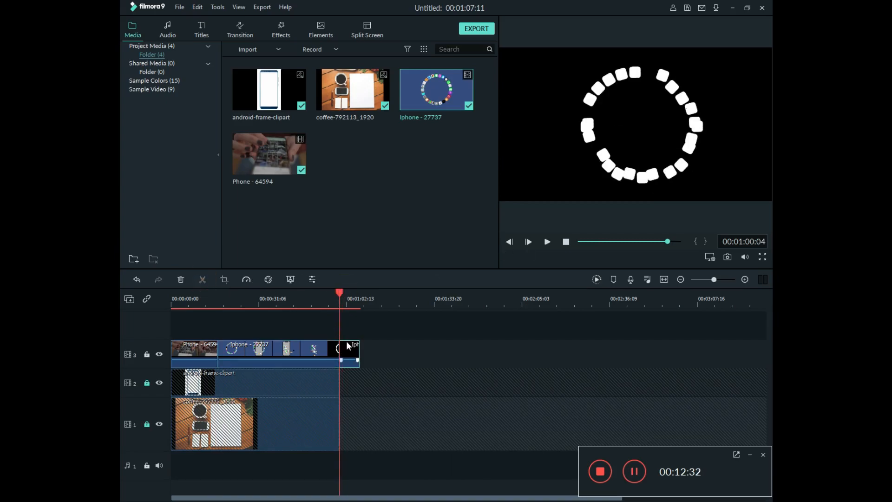
left_click(181, 280)
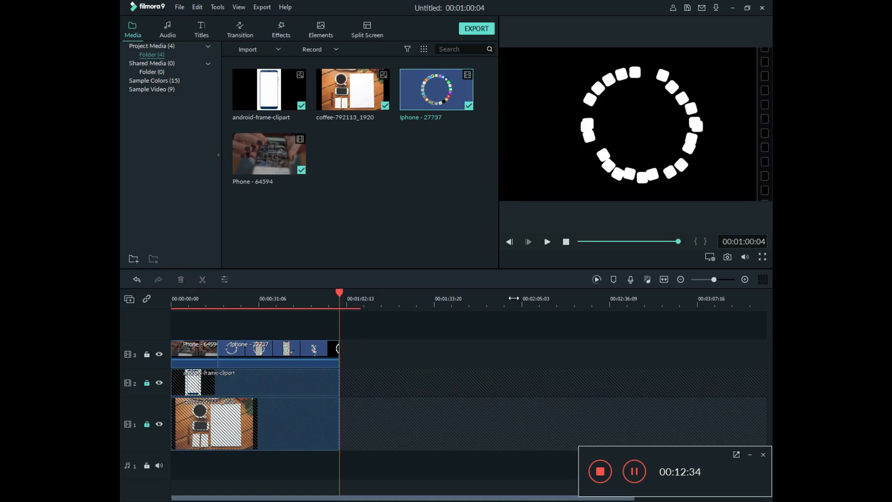
- Shrink the Iphone - 27737 clip to under two thirds of its size and move it over the phone frame
left_click(745, 279)
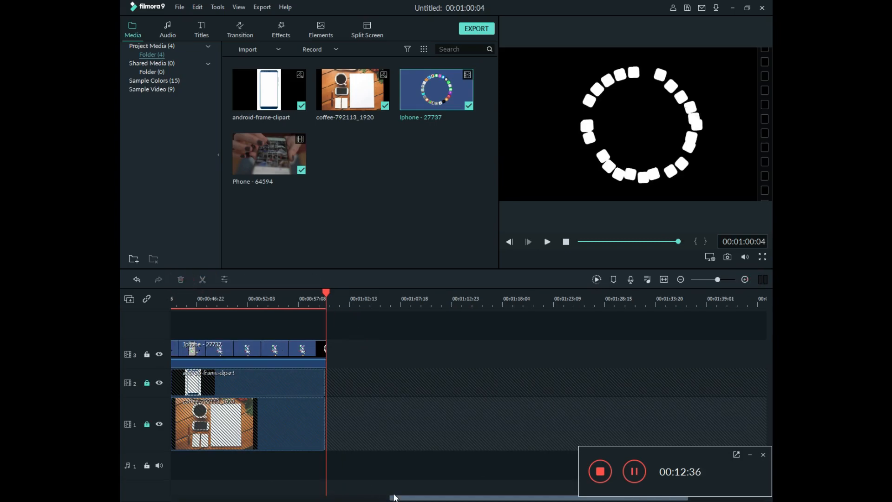
left_click_drag(403, 498, 122, 497)
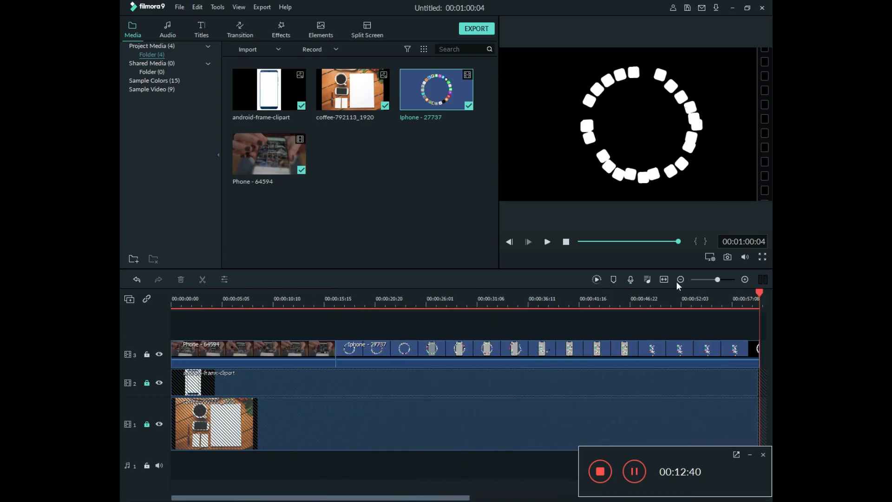
left_click_drag(636, 302, 536, 333)
left_click(406, 347)
left_click(600, 127)
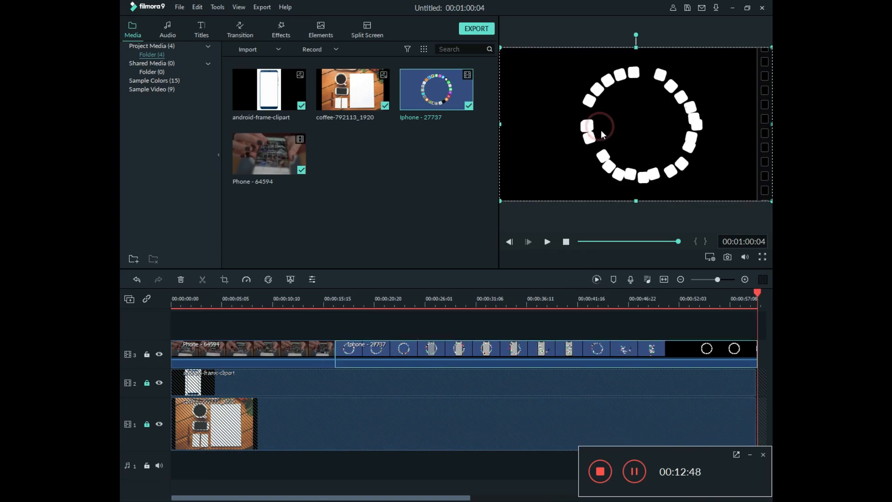
left_click_drag(500, 48, 626, 108)
left_click(478, 297)
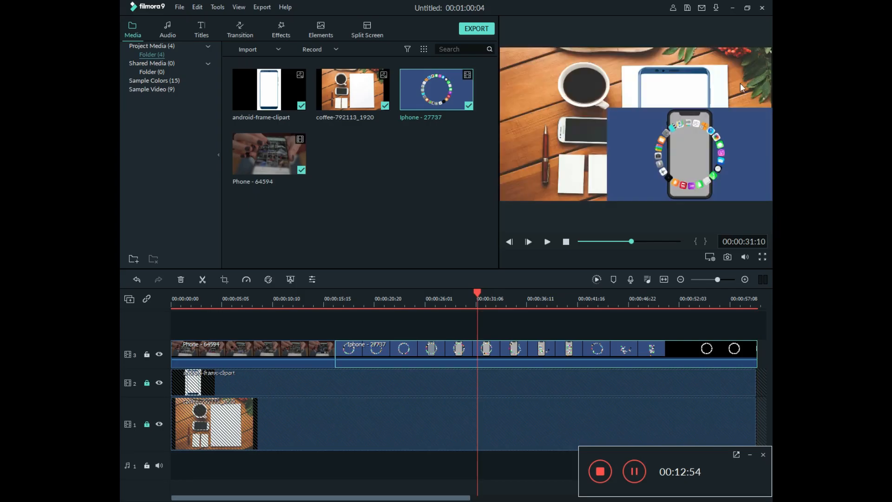
left_click_drag(665, 149, 630, 122)
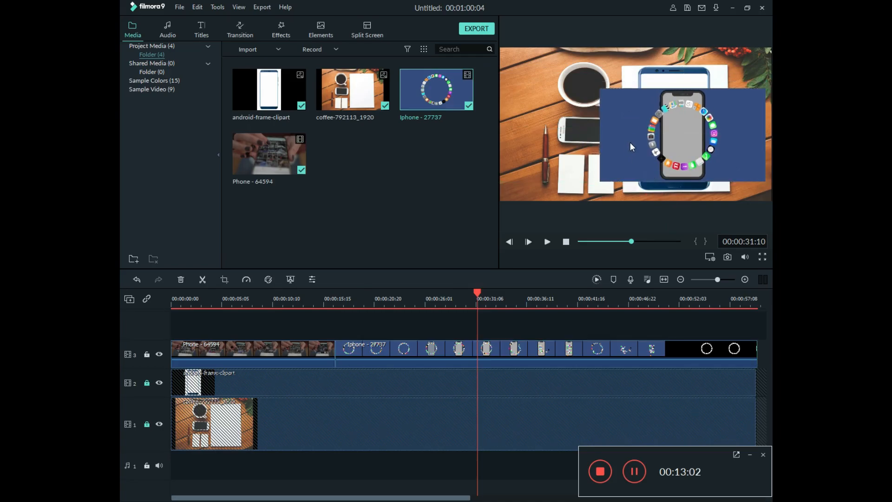
- Narrow the Iphone - 27737 clip from both sides to match the width of the phone frame's screen
left_click(610, 138)
left_click_drag(601, 134, 640, 135)
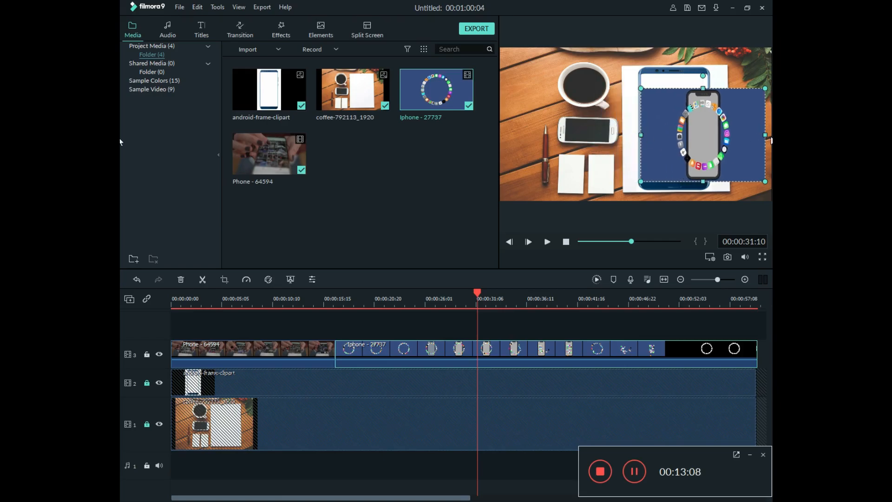
left_click_drag(765, 135, 707, 142)
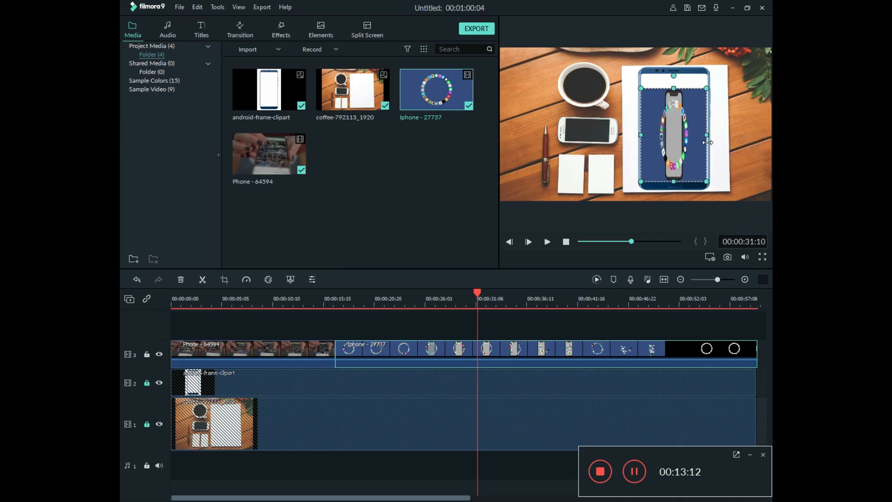
left_click(717, 144)
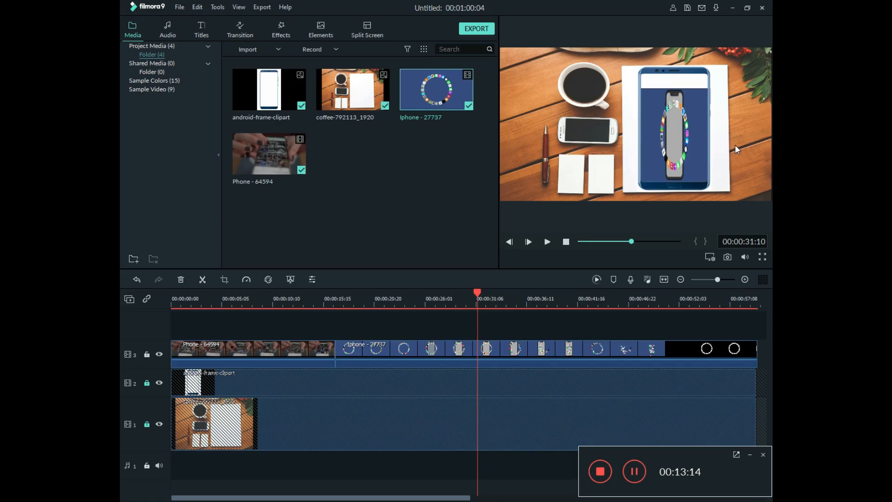
- Stretch the Iphone - 27737 clip upward to fill the phone frame's screen, and lock video track 3
left_click(692, 125)
left_click_drag(675, 87, 667, 72)
left_click(713, 107)
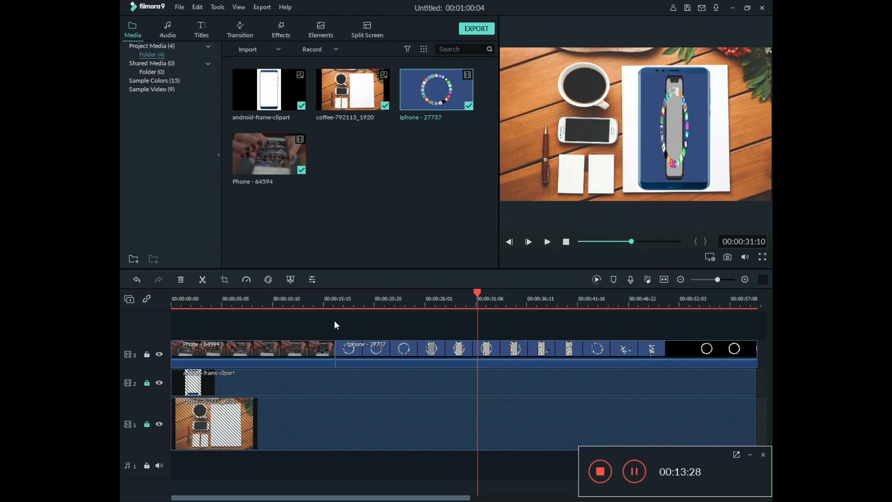
left_click(147, 354)
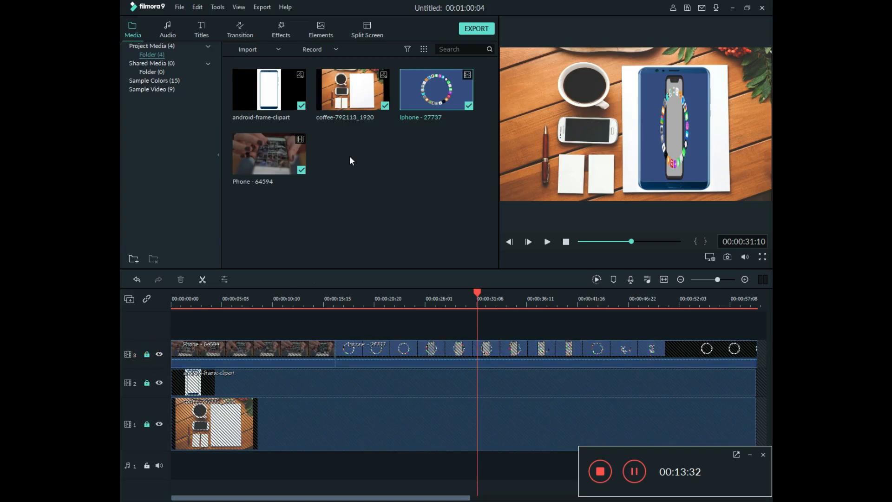
- Unlock video track 3 and add the Wormhole 4 transition between the Phone - 64594 and Iphone - 27737 clips
left_click(246, 35)
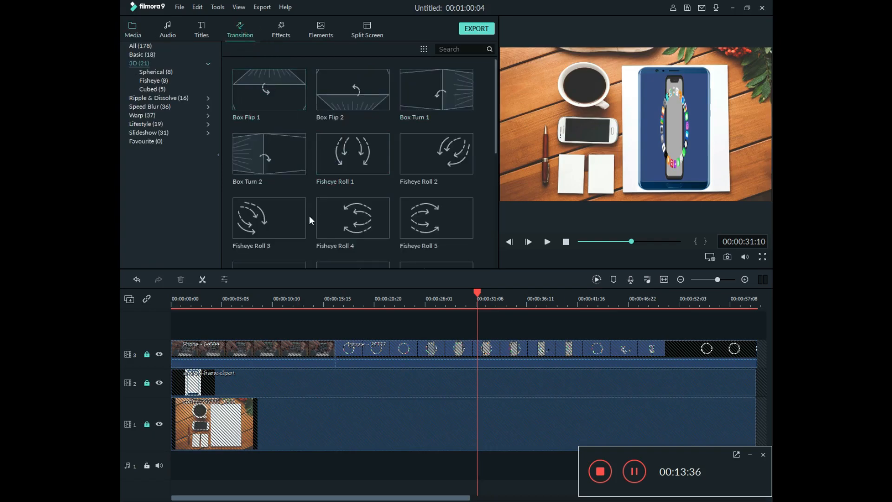
left_click(147, 353)
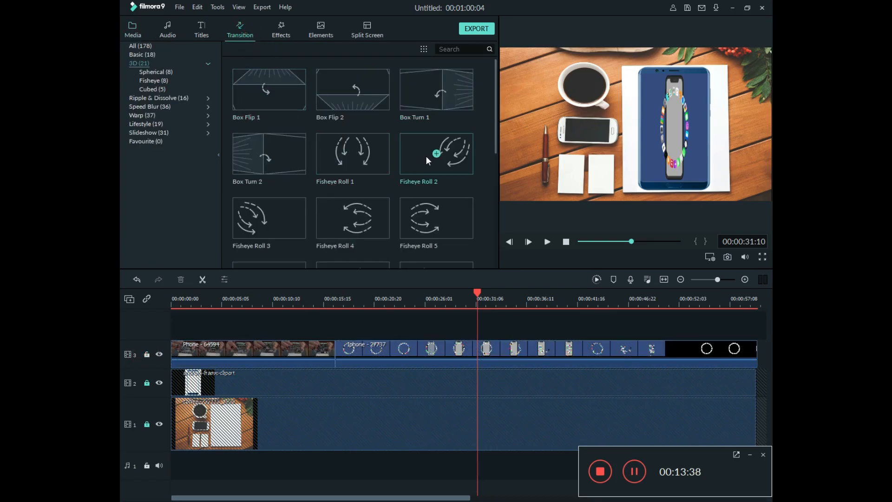
scroll(371, 195, "down", 5)
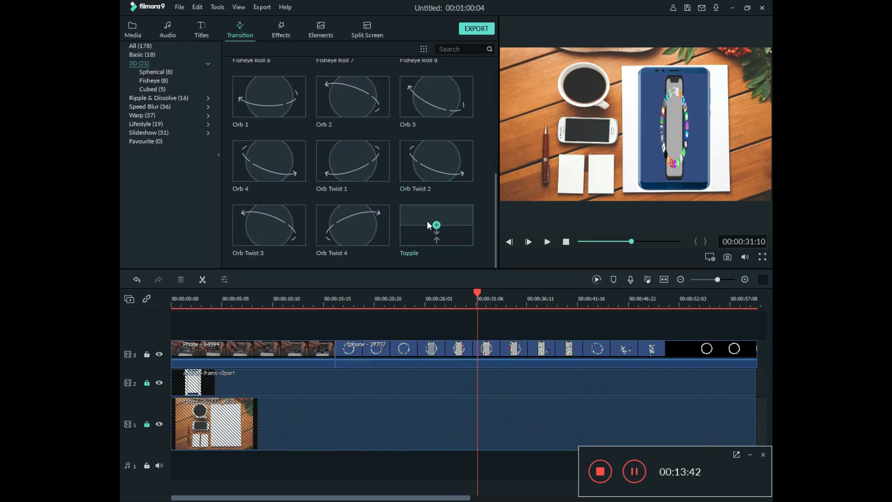
scroll(358, 184, "up", 5)
scroll(358, 186, "down", 5)
scroll(350, 172, "up", 5)
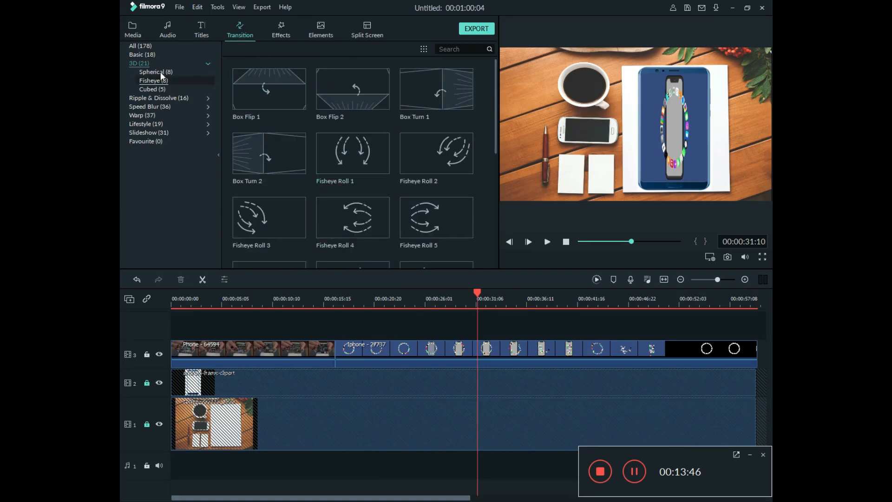
left_click(139, 46)
scroll(287, 151, "down", 15)
scroll(342, 195, "down", 20)
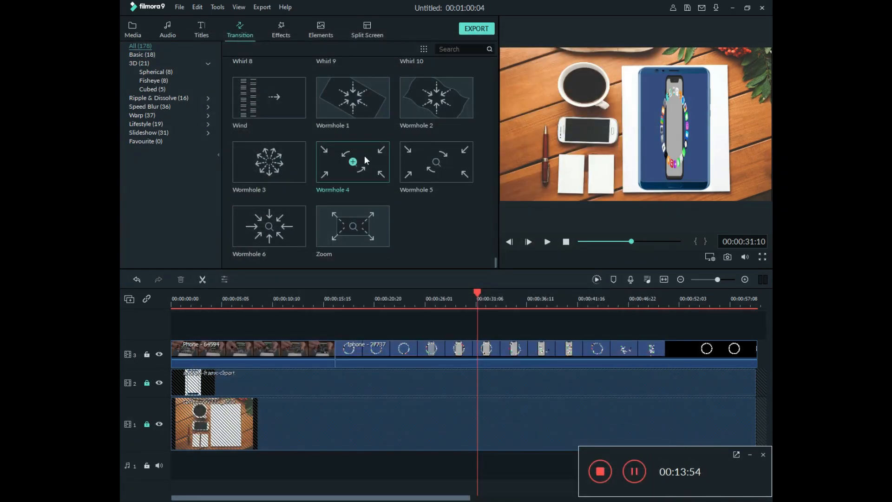
mouse_move(364, 155)
left_mouse_down()
mouse_move(372, 163)
mouse_move(354, 309)
mouse_move(342, 348)
mouse_move(332, 345)
left_mouse_up()
left_click(380, 327)
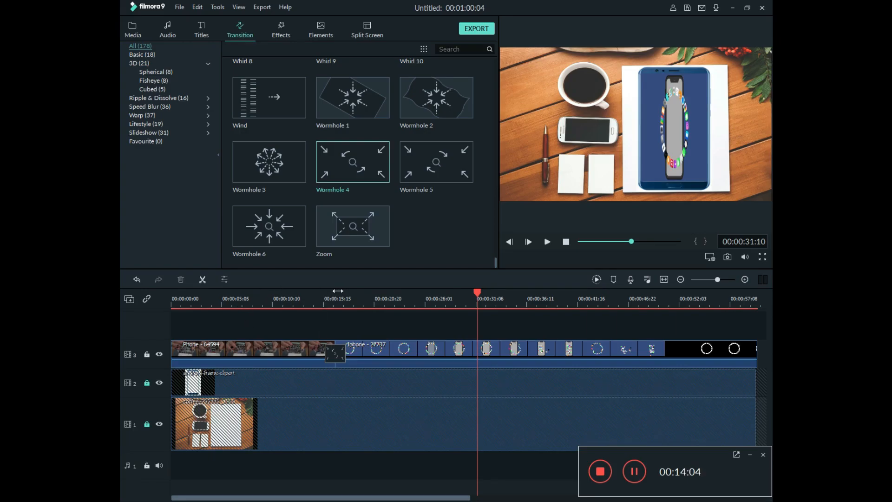
- Lock video track 3 again and return to the project's media folder
left_click(147, 355)
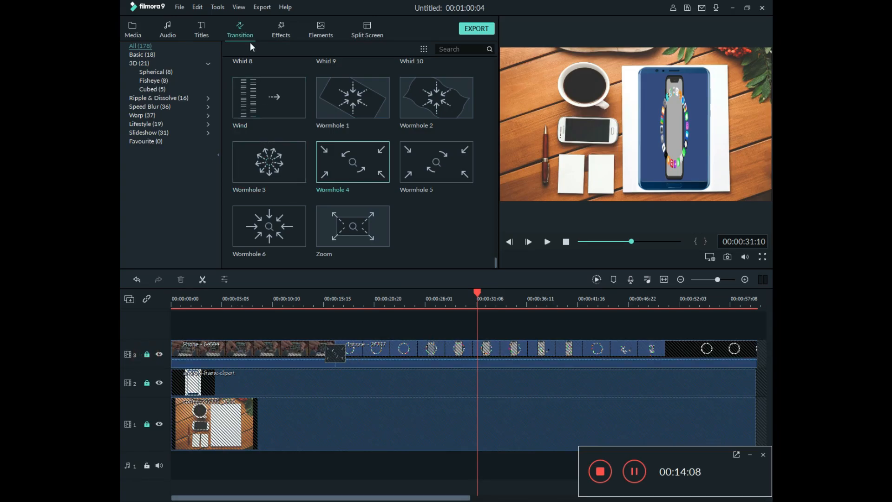
left_click(168, 29)
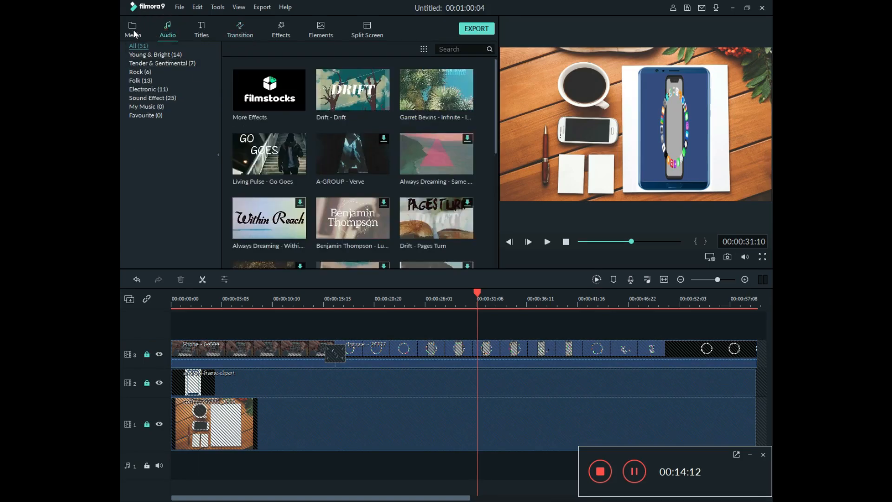
left_click(133, 31)
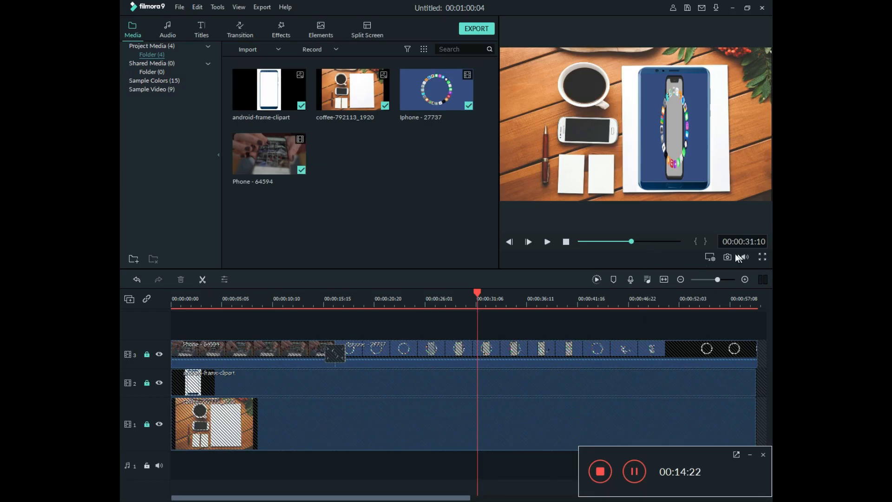
- Play the composition full screen from the beginning to check both clips inside the phone frame
left_click_drag(585, 239, 573, 243)
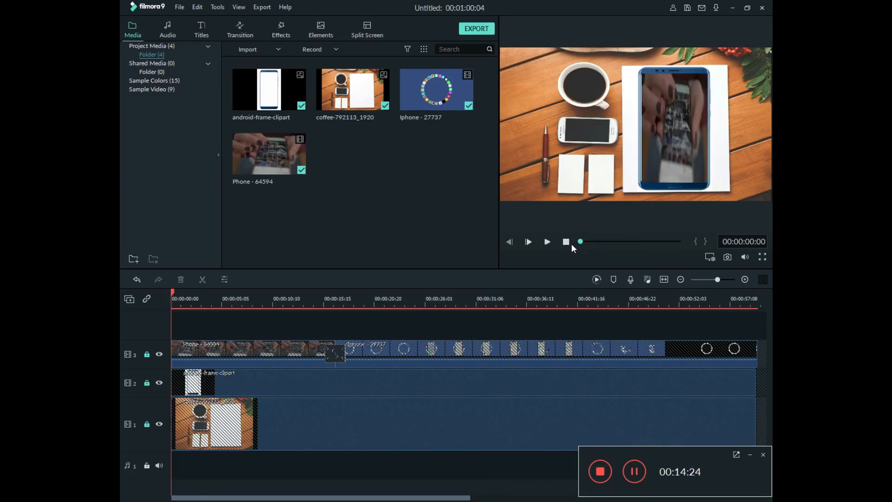
left_click(762, 257)
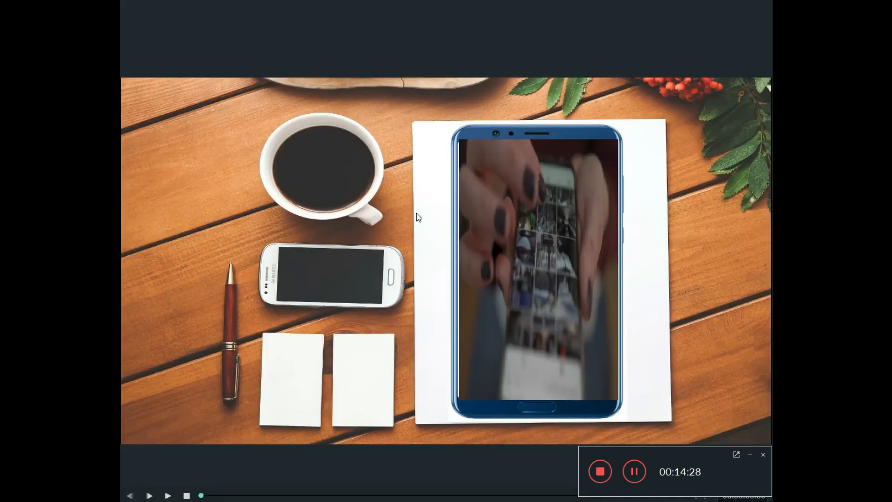
key("space")
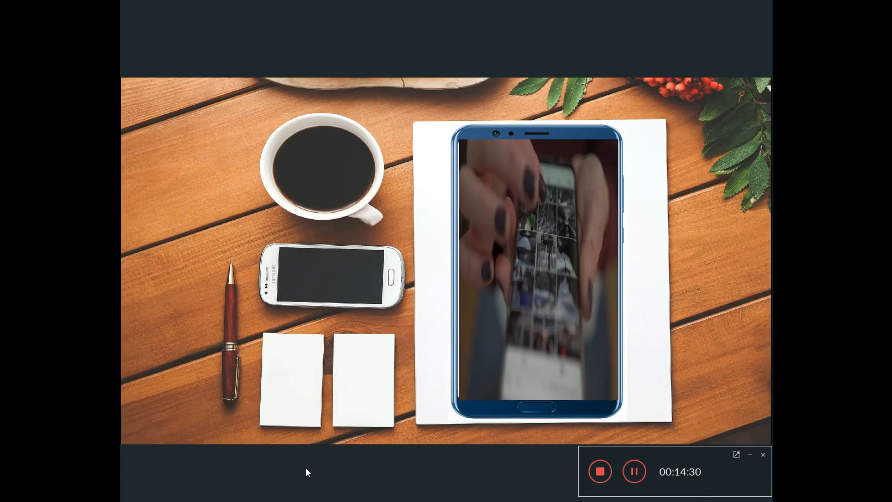